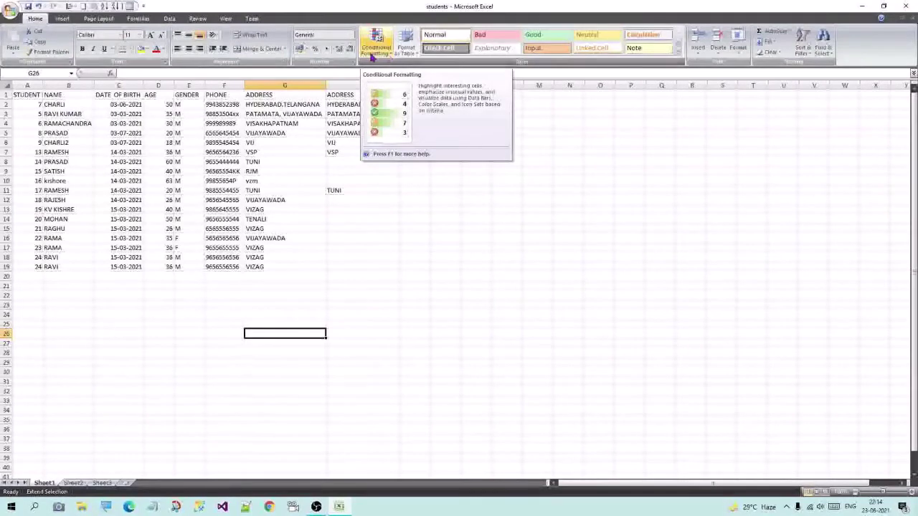
Leave Extend Selection mode, clear the stray selection and select the whole NAME column (column B).
{"action": "left_click", "coordinate": [75, 200]}
{"action": "left_click", "coordinate": [180, 157]}
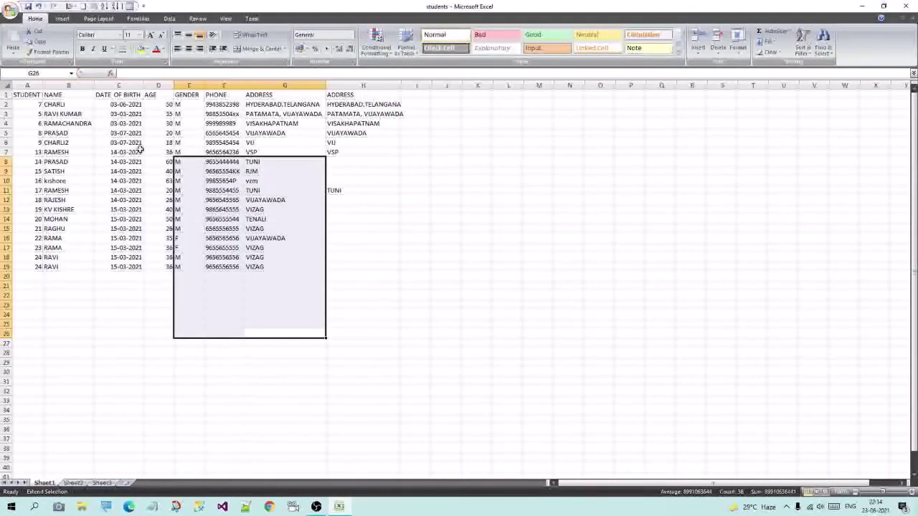
{"action": "left_click", "coordinate": [58, 140]}
{"action": "left_click", "coordinate": [64, 85]}
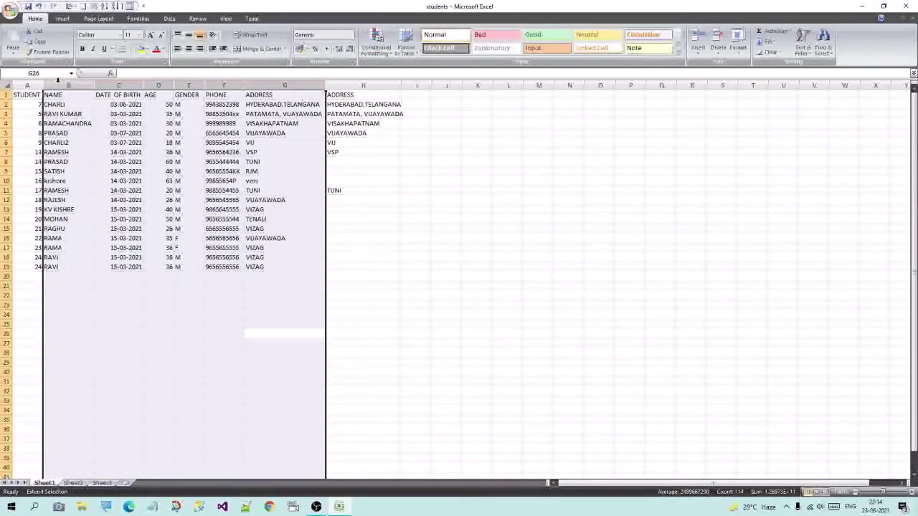
{"action": "left_click", "coordinate": [59, 105]}
{"action": "key", "text": "F8"}
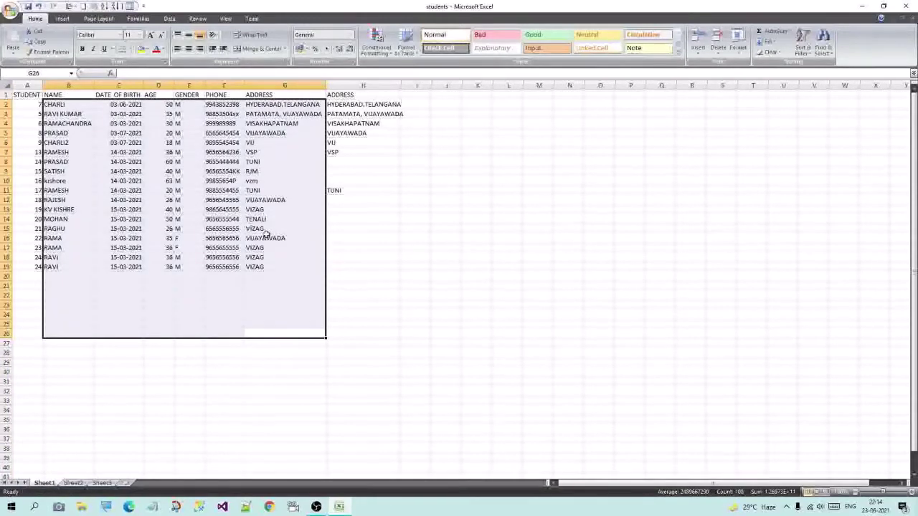
{"action": "left_click", "coordinate": [414, 249]}
{"action": "left_click", "coordinate": [57, 84]}
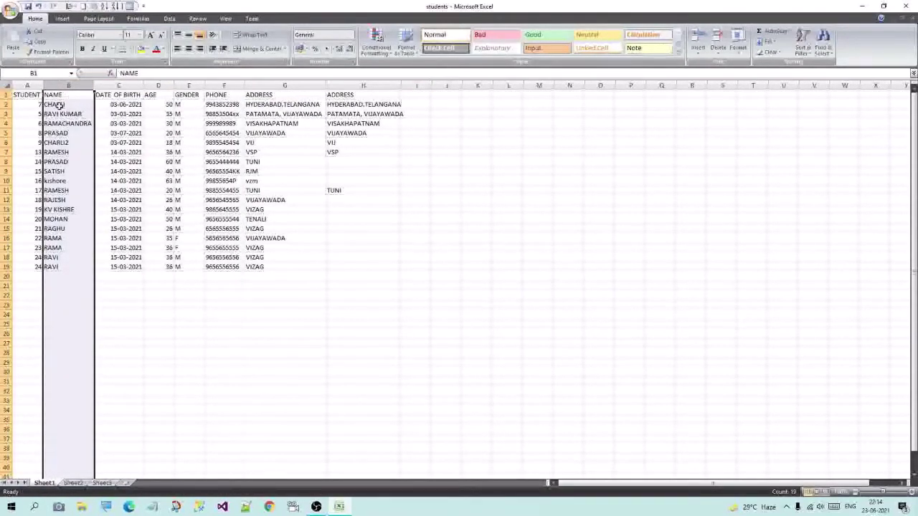
Highlight duplicate names in column B with Light Red Fill and Dark Red Text.
{"action": "left_click", "coordinate": [382, 52]}
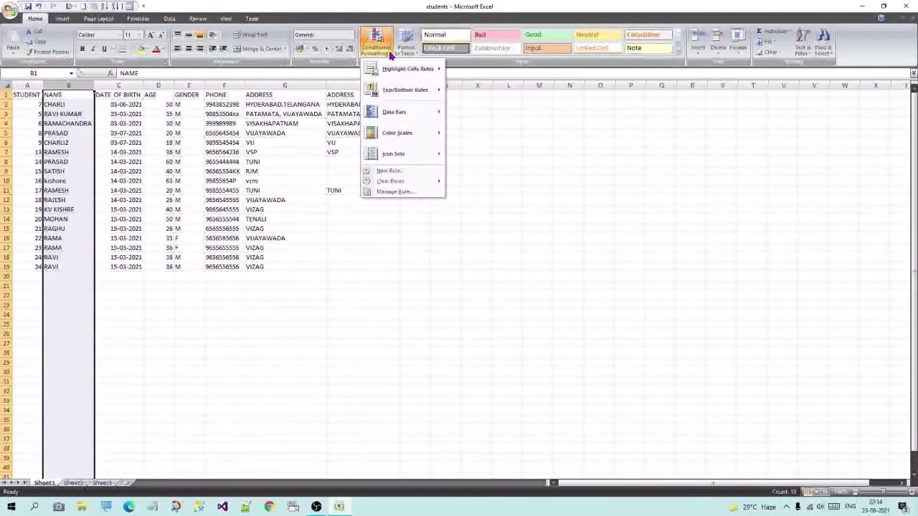
{"action": "mouse_move", "coordinate": [409, 69]}
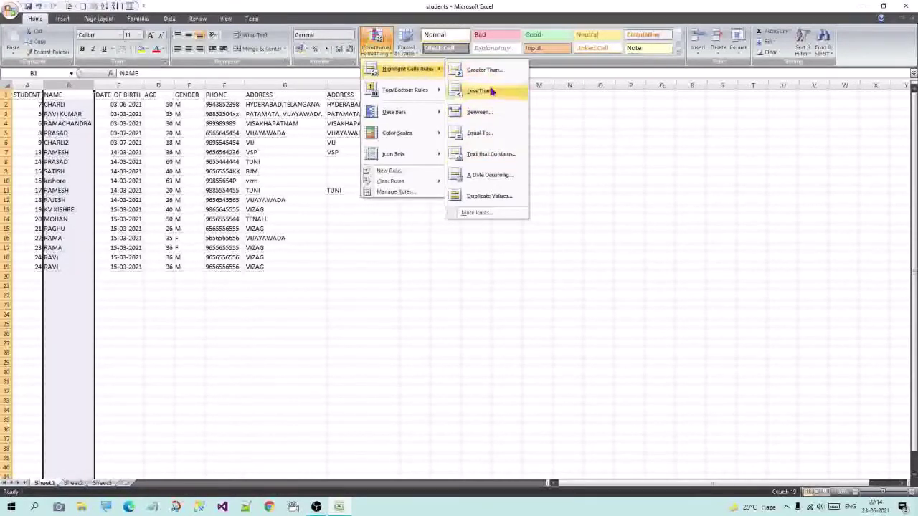
{"action": "left_click", "coordinate": [495, 202]}
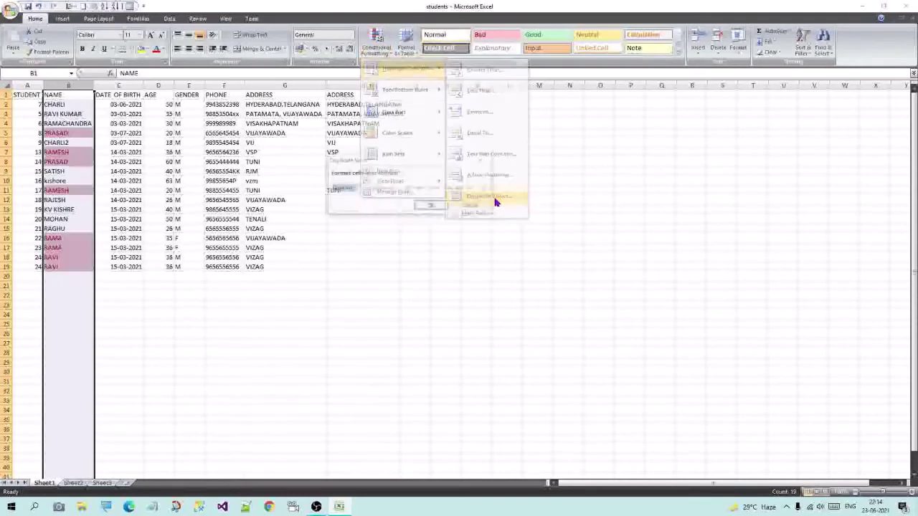
{"action": "left_click", "coordinate": [439, 205]}
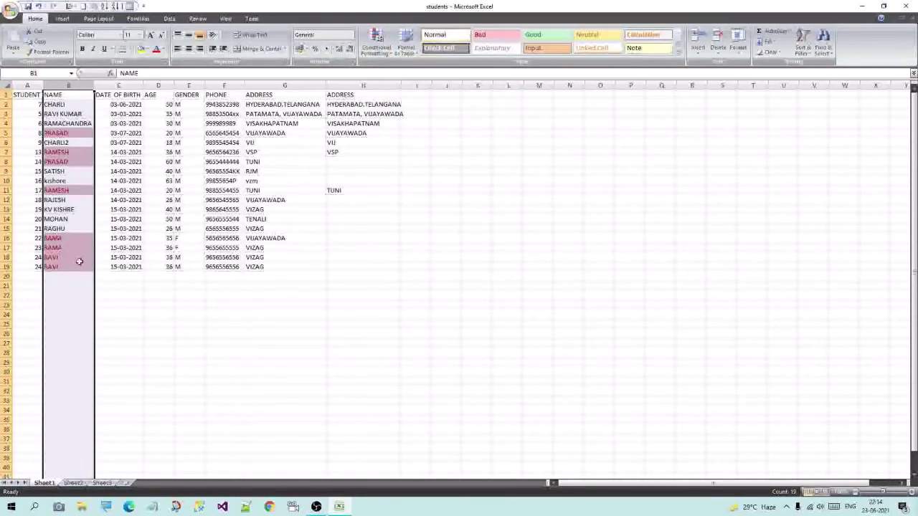
Apply light red Duplicate Values highlighting to the whole student table A1:H19.
{"action": "left_click", "coordinate": [219, 249]}
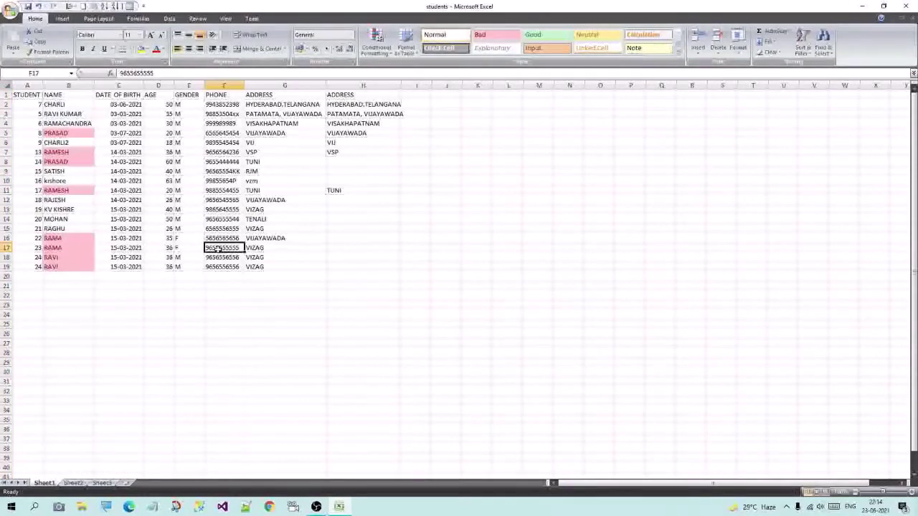
{"action": "left_click_drag", "start_coordinate": [27, 95], "coordinate": [397, 149]}
{"action": "left_click", "coordinate": [276, 228]}
{"action": "left_click_drag", "start_coordinate": [26, 95], "coordinate": [352, 264]}
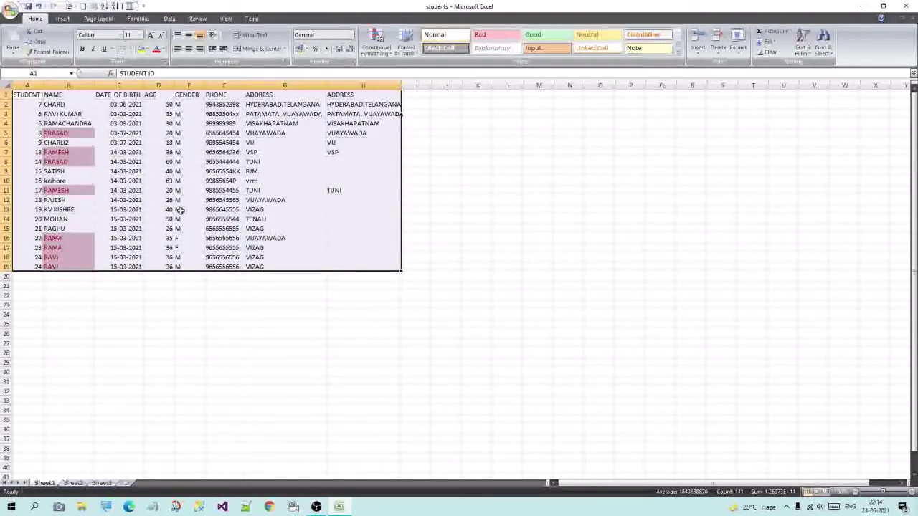
{"action": "left_click", "coordinate": [380, 41]}
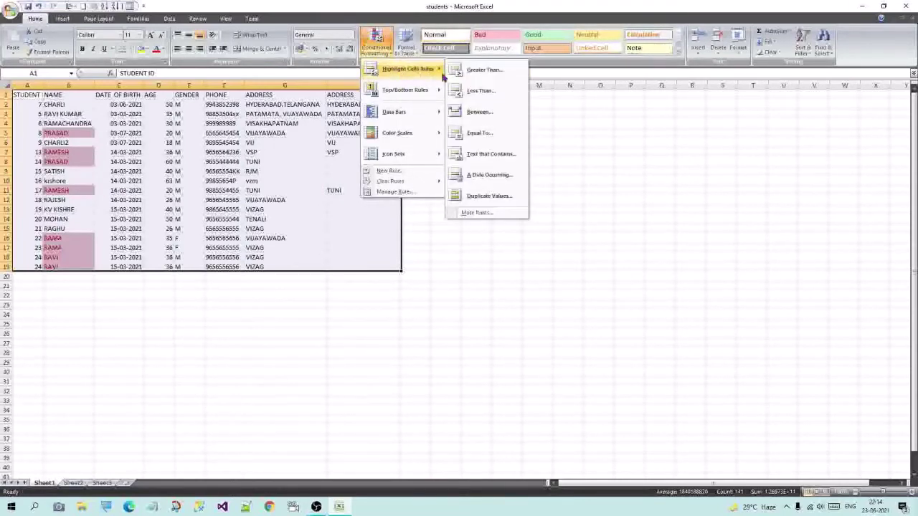
{"action": "left_click", "coordinate": [489, 196]}
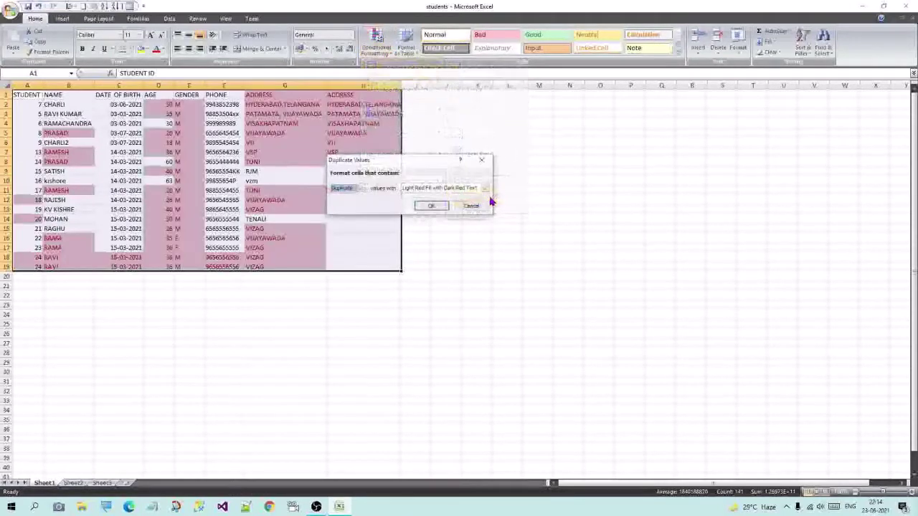
{"action": "left_click", "coordinate": [431, 206]}
Inspect the highlighted address in G4 and reselect the table A1:H19.
{"action": "left_click", "coordinate": [475, 191]}
{"action": "left_click", "coordinate": [287, 122]}
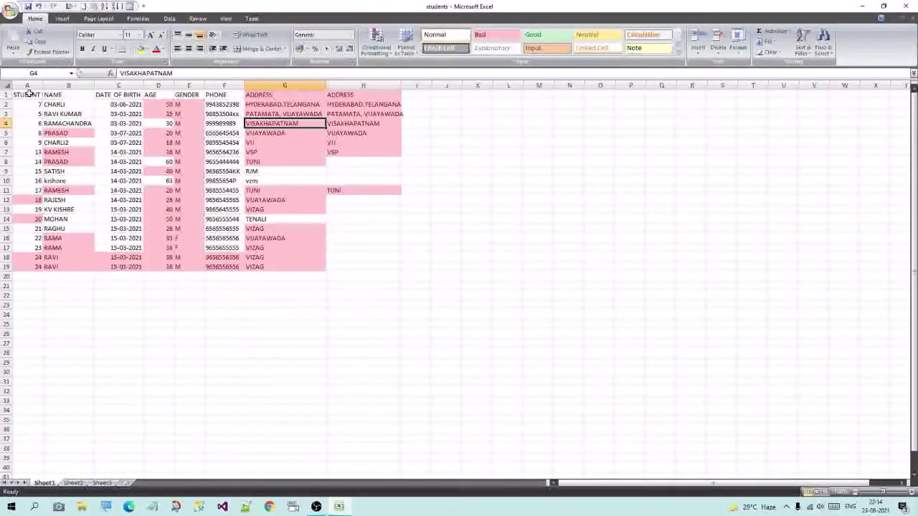
{"action": "left_click_drag", "start_coordinate": [28, 95], "coordinate": [361, 266]}
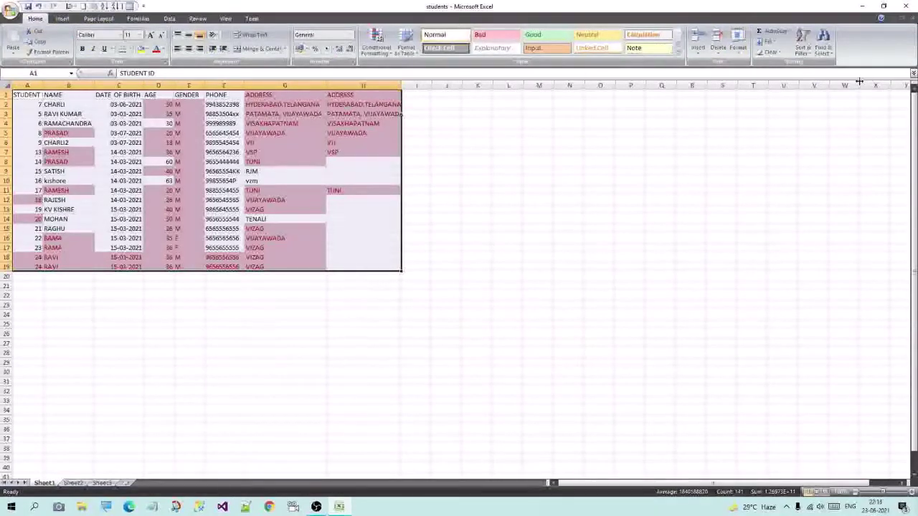
Clear all formats from A1:H19, removing every red duplicate highlight.
{"action": "left_click", "coordinate": [769, 52]}
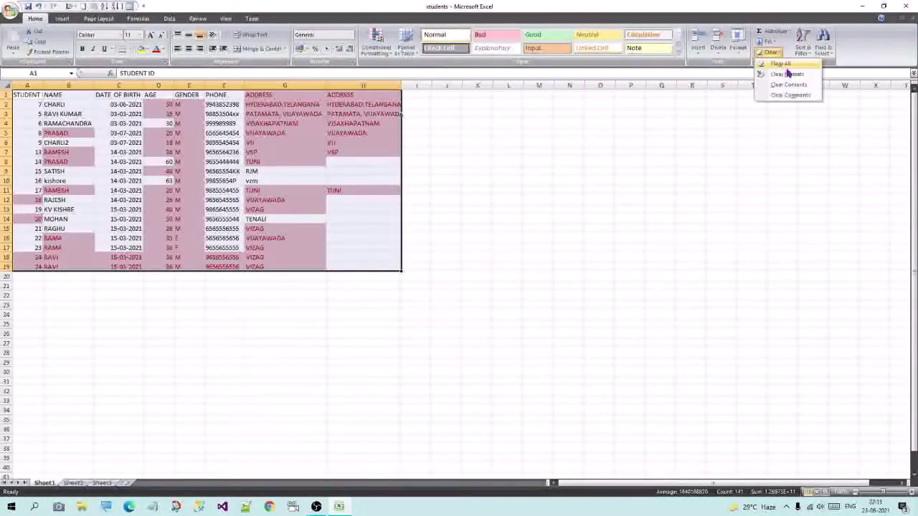
{"action": "left_click", "coordinate": [787, 75]}
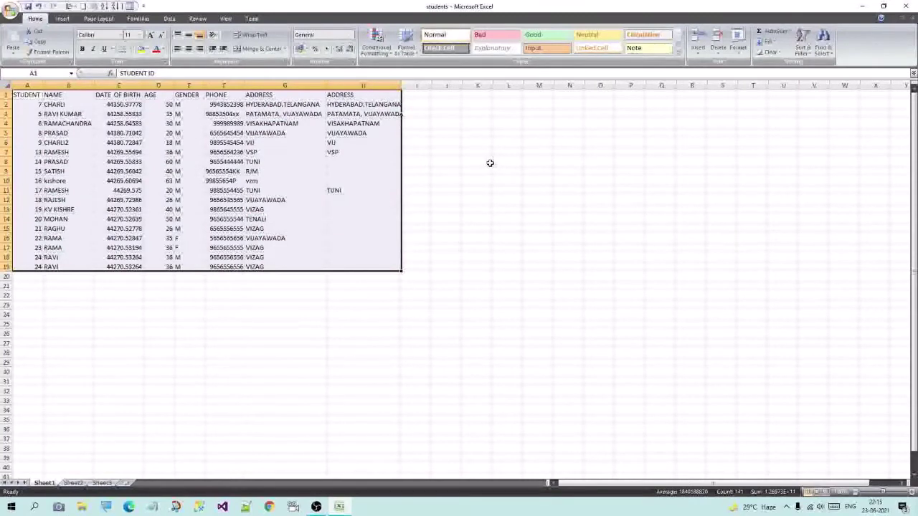
{"action": "left_click", "coordinate": [519, 158]}
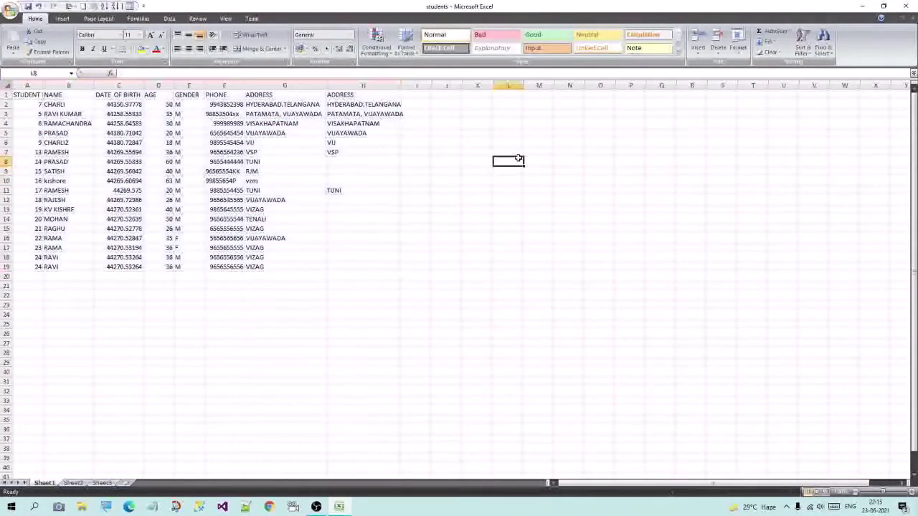
Reapply light red Duplicate Values highlighting to the NAME column only.
{"action": "left_click", "coordinate": [69, 85]}
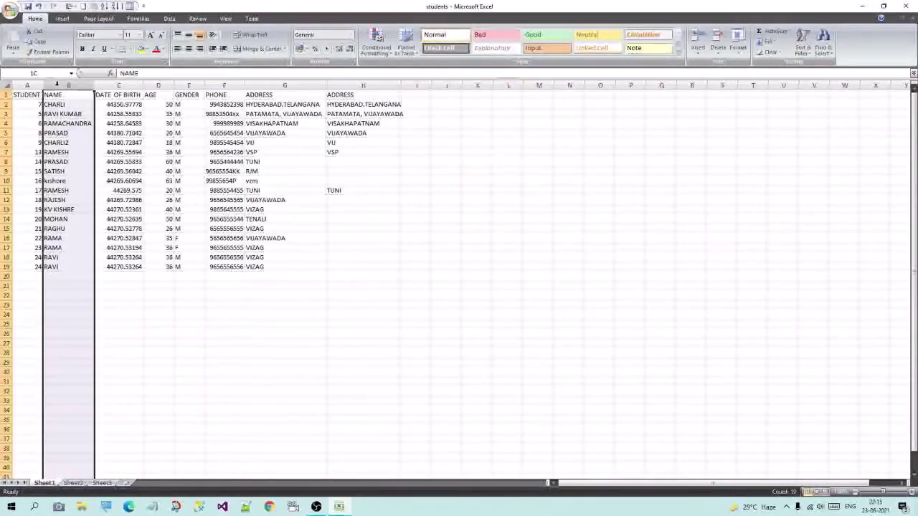
{"action": "left_click", "coordinate": [377, 41]}
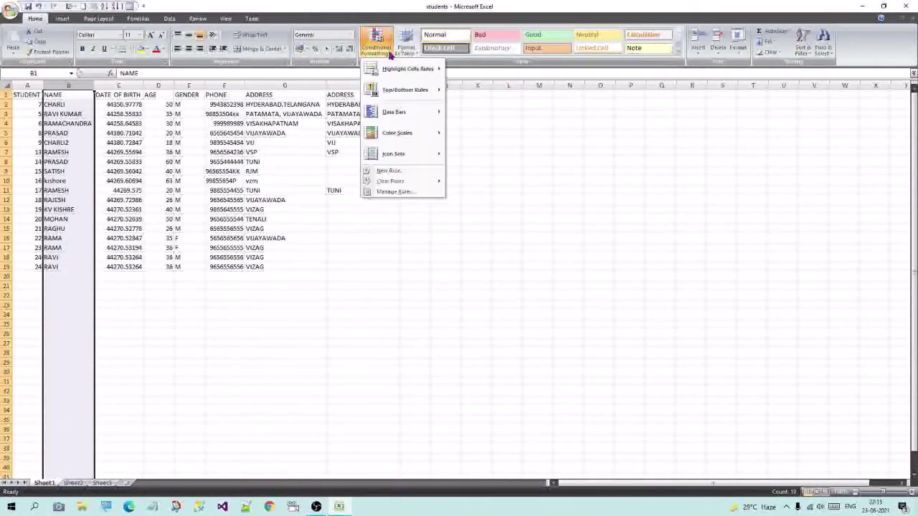
{"action": "mouse_move", "coordinate": [409, 68]}
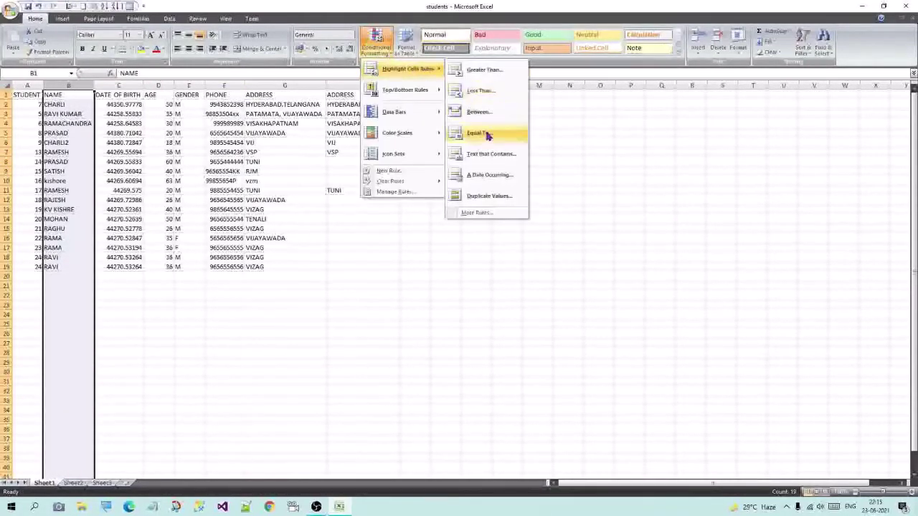
{"action": "left_click", "coordinate": [491, 203]}
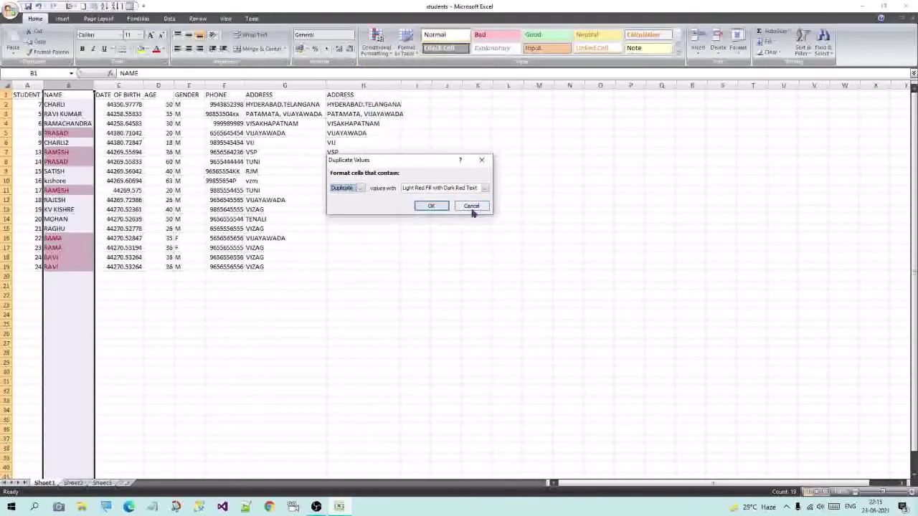
{"action": "left_click", "coordinate": [419, 206]}
Select the whole student table A1:H19.
{"action": "left_click", "coordinate": [447, 246]}
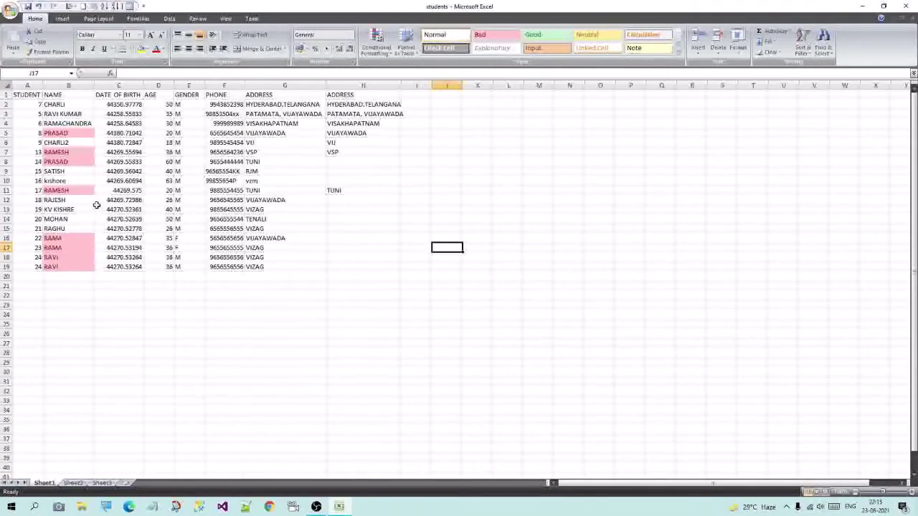
{"action": "left_click_drag", "start_coordinate": [17, 96], "coordinate": [372, 266]}
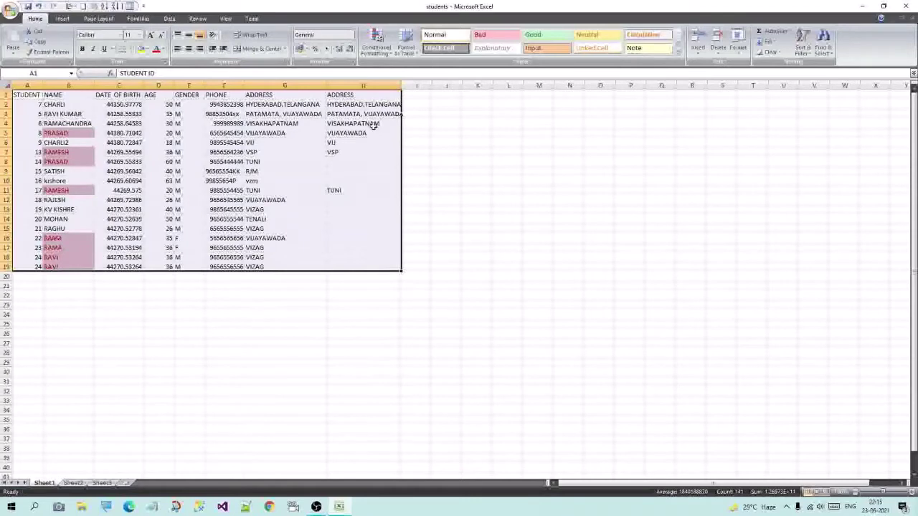
{"action": "left_click", "coordinate": [376, 43]}
Start a custom sort of the table using the NAME column.
{"action": "mouse_move", "coordinate": [405, 68]}
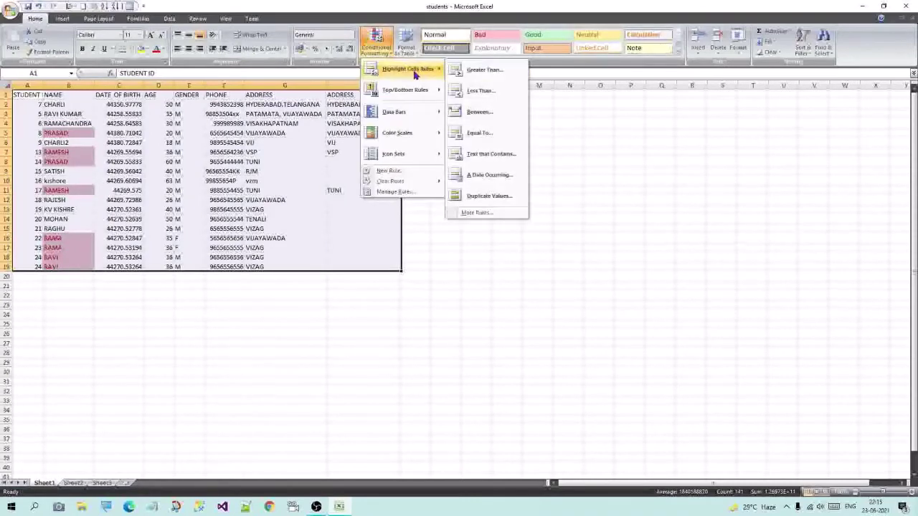
{"action": "left_click", "coordinate": [170, 19]}
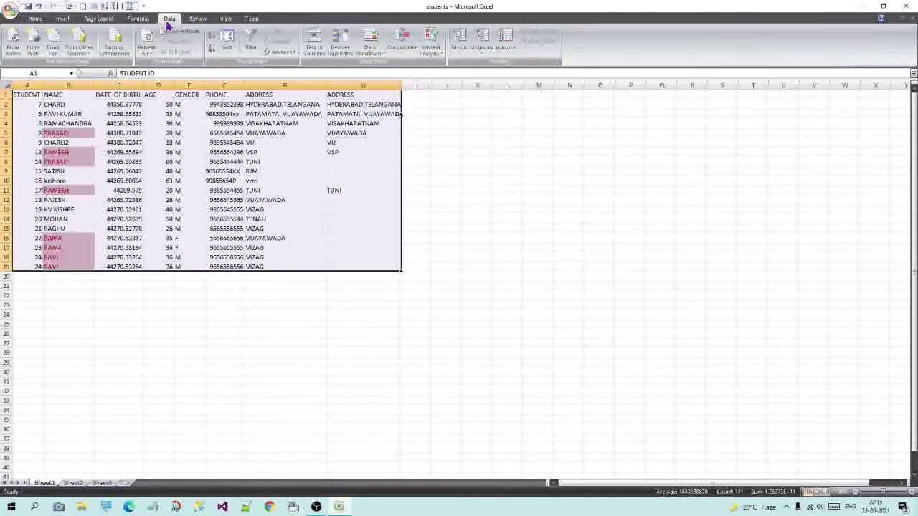
{"action": "left_click", "coordinate": [226, 47]}
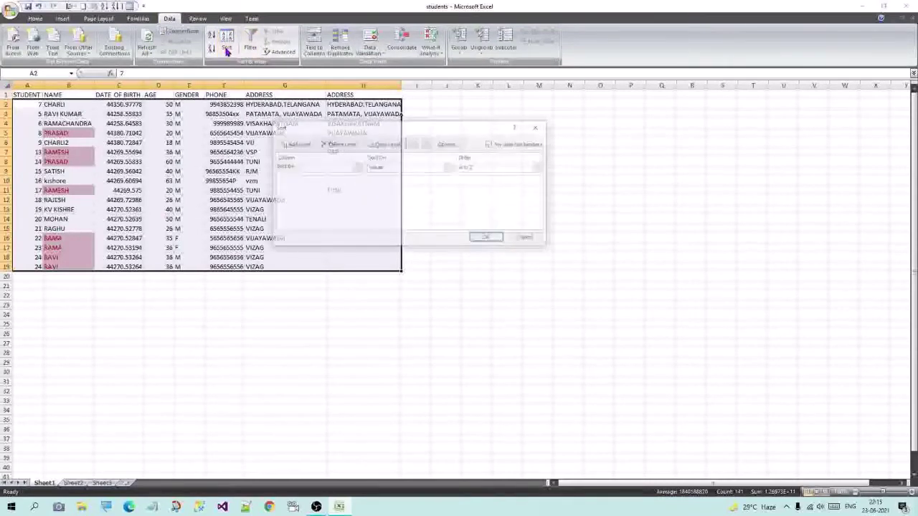
{"action": "left_click", "coordinate": [356, 168]}
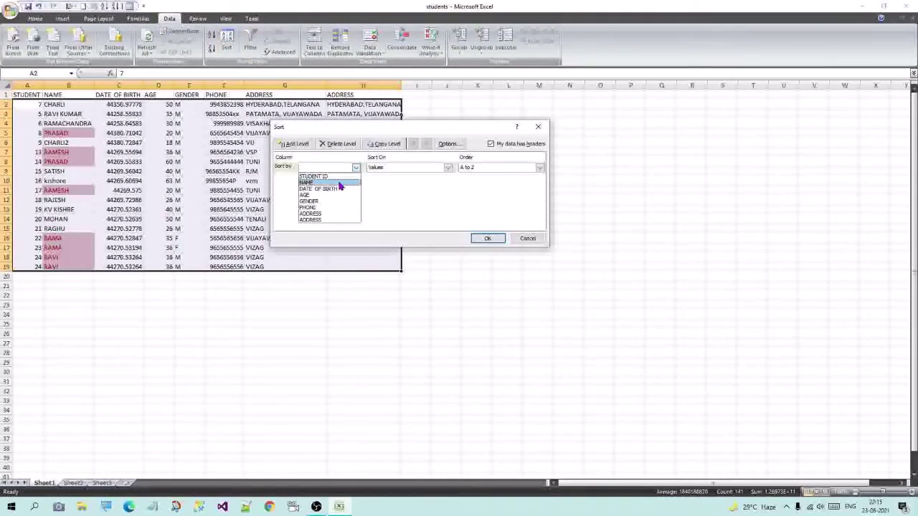
{"action": "left_click", "coordinate": [354, 167]}
{"action": "left_click", "coordinate": [354, 168]}
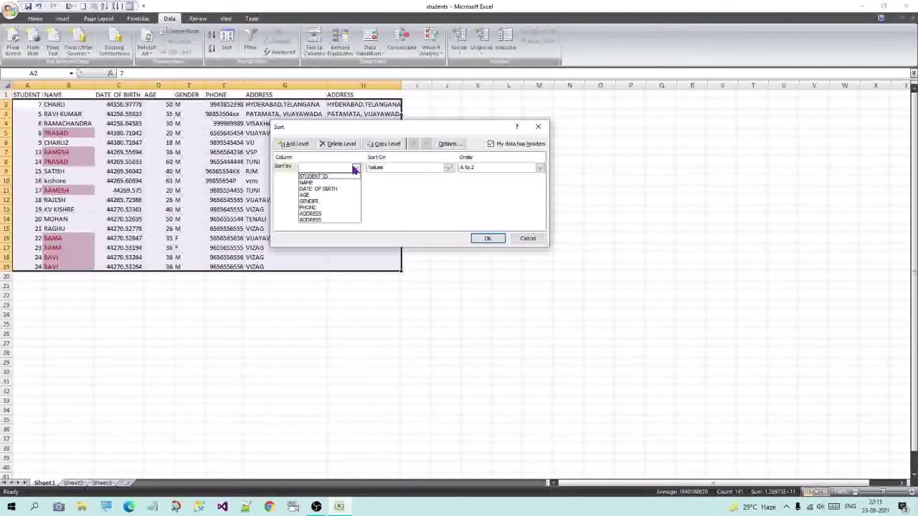
{"action": "left_click", "coordinate": [334, 183]}
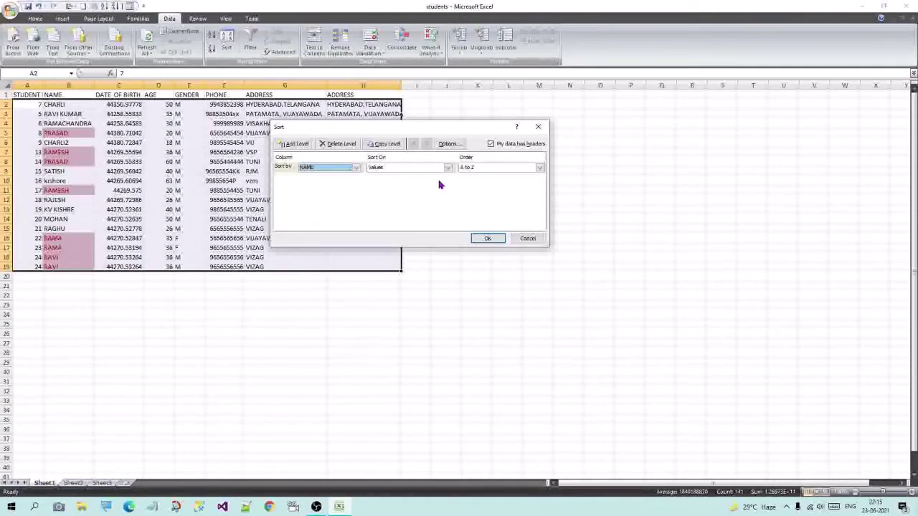
Sort NAME on cell colour with pink On Bottom, then select rows 12–19.
{"action": "left_click", "coordinate": [446, 168]}
{"action": "left_click", "coordinate": [410, 183]}
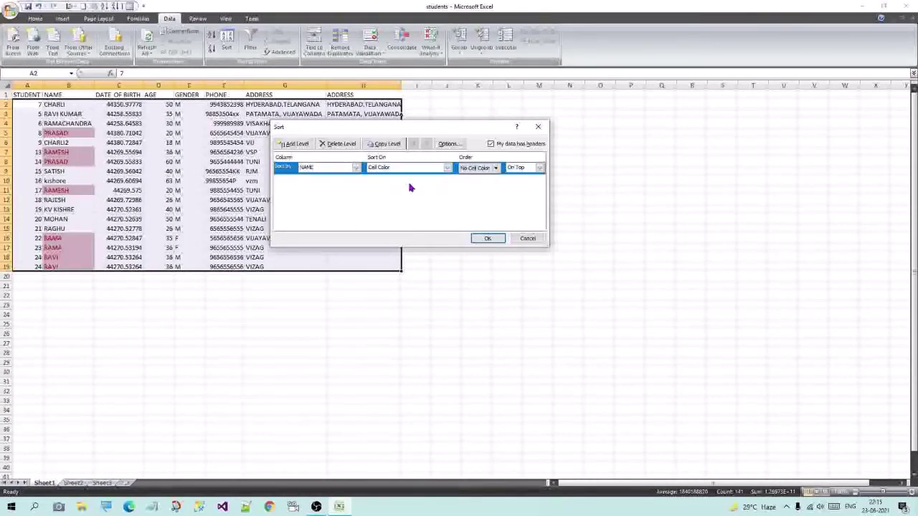
{"action": "left_click", "coordinate": [501, 169]}
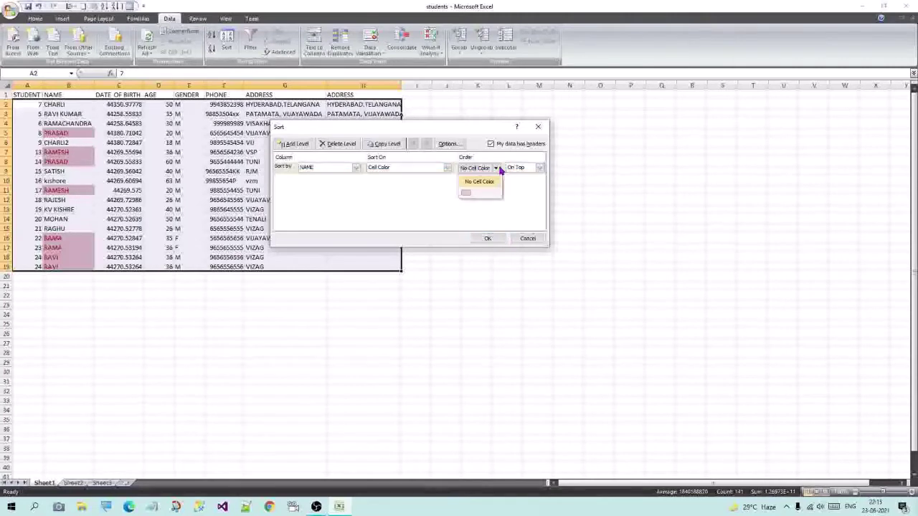
{"action": "left_click", "coordinate": [472, 194]}
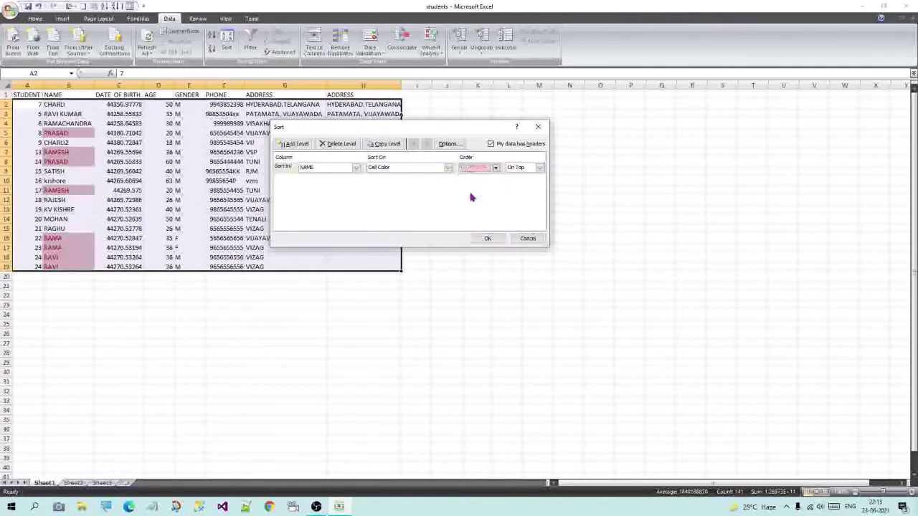
{"action": "left_click", "coordinate": [542, 170]}
{"action": "left_click", "coordinate": [524, 184]}
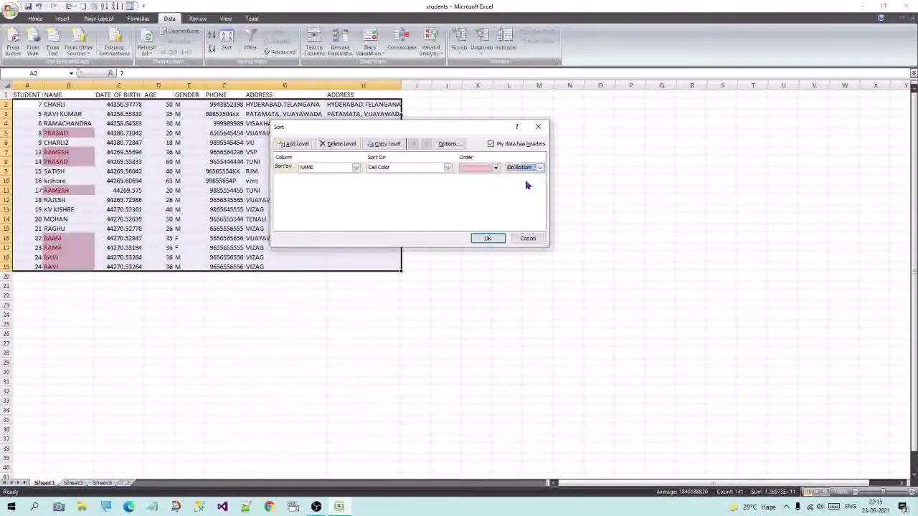
{"action": "left_click", "coordinate": [486, 239]}
{"action": "left_click", "coordinate": [498, 247]}
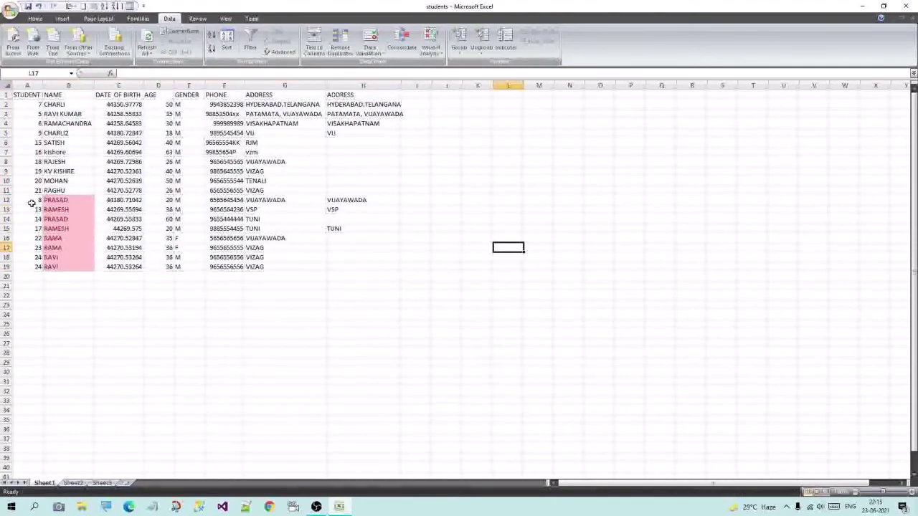
{"action": "left_click_drag", "start_coordinate": [6, 199], "coordinate": [6, 272]}
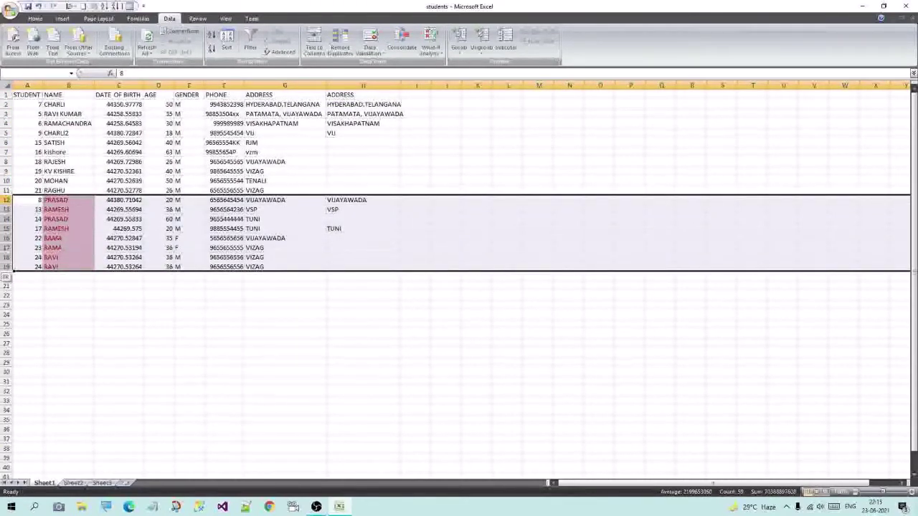
Deselect the rows and select the full table A1:H19.
{"action": "left_click", "coordinate": [158, 319]}
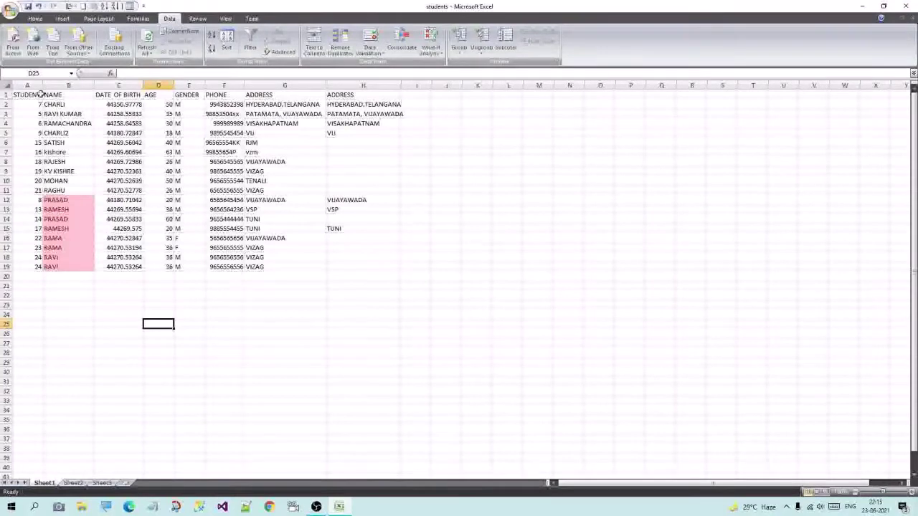
{"action": "left_click_drag", "start_coordinate": [31, 92], "coordinate": [354, 264]}
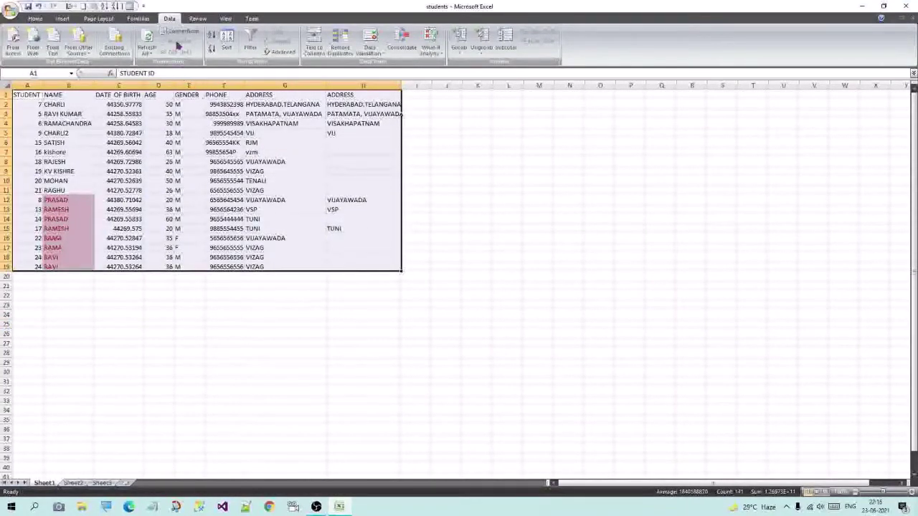
Remove duplicate rows across all columns, deleting the one repeated RAVI record, then select the student IDs.
{"action": "left_click", "coordinate": [341, 51]}
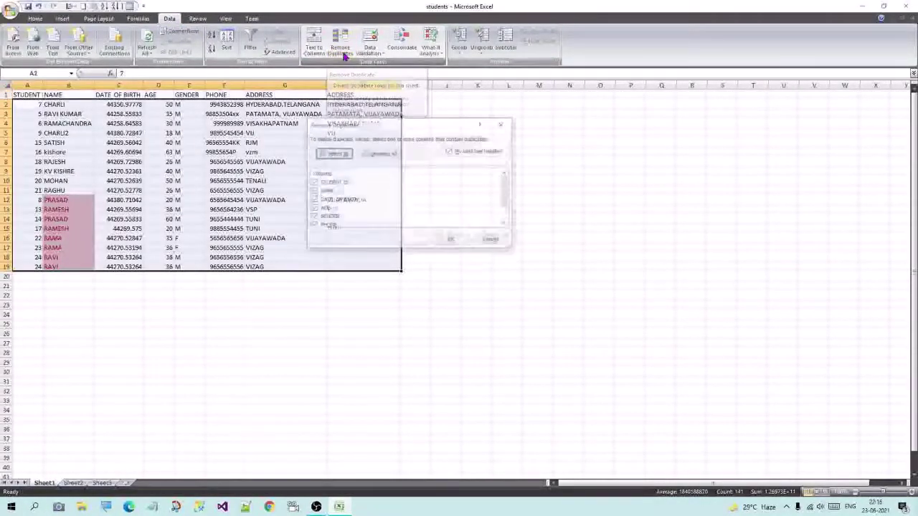
{"action": "mouse_move", "coordinate": [506, 189]}
{"action": "left_mouse_down"}
{"action": "mouse_move", "coordinate": [506, 210]}
{"action": "mouse_move", "coordinate": [507, 184]}
{"action": "left_mouse_up"}
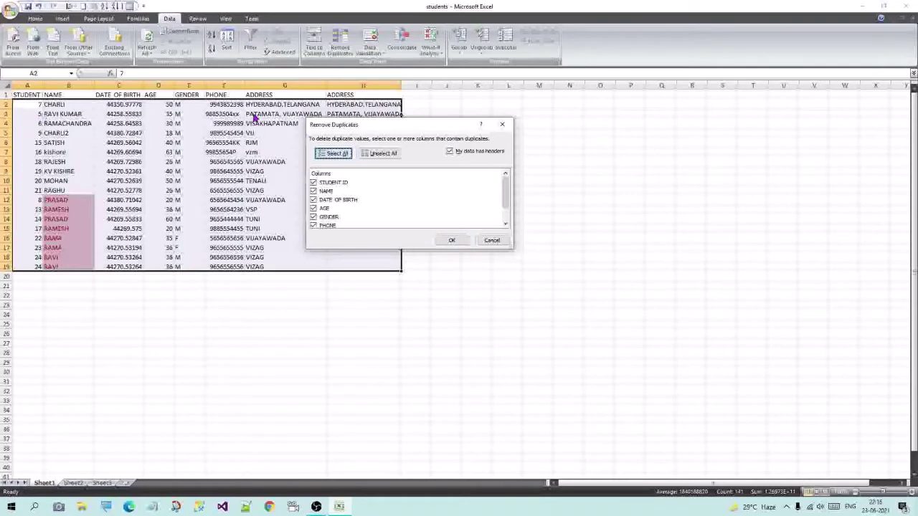
{"action": "left_click", "coordinate": [454, 241]}
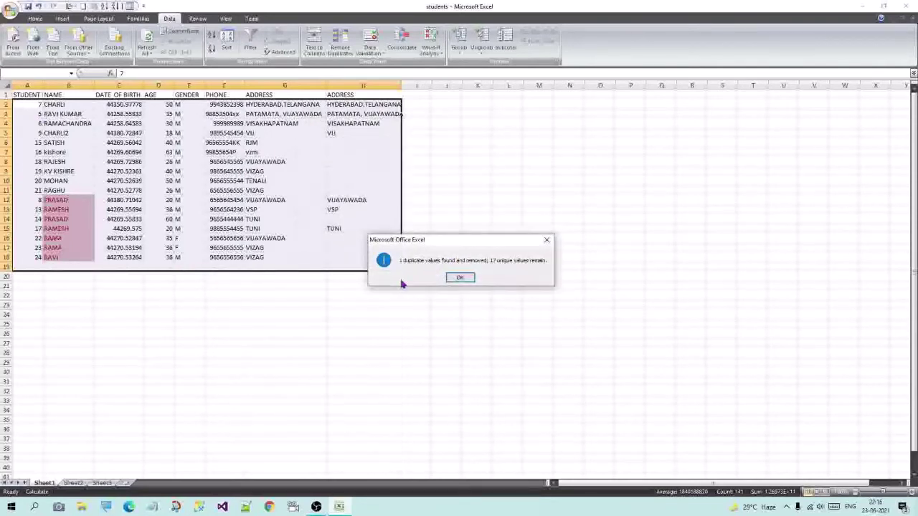
{"action": "left_click", "coordinate": [460, 278]}
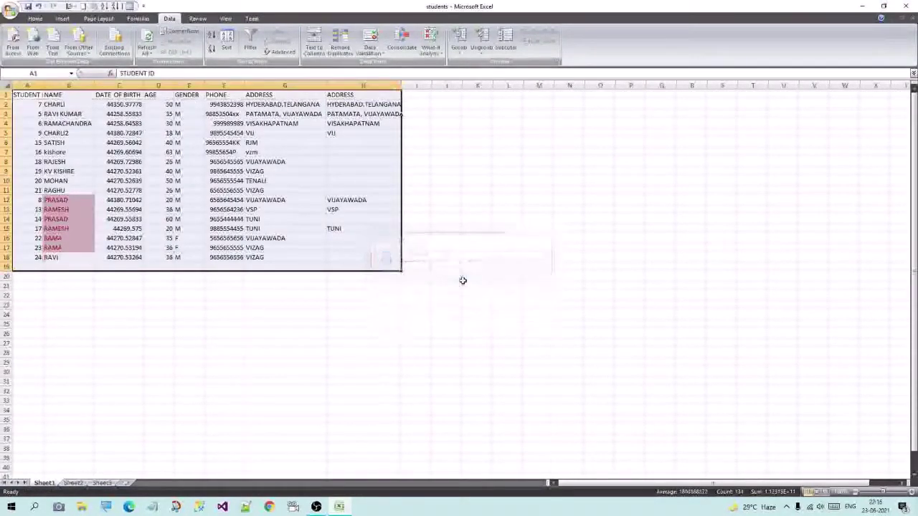
{"action": "left_click", "coordinate": [342, 294]}
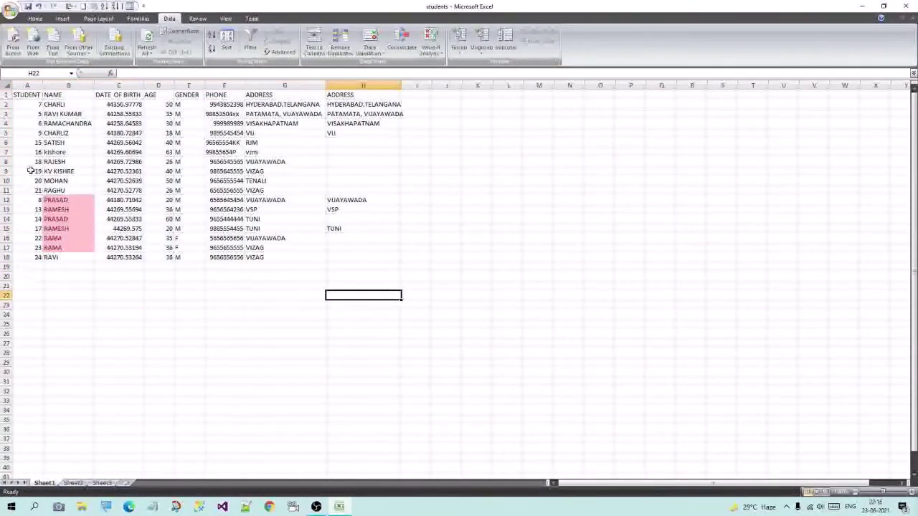
{"action": "left_click_drag", "start_coordinate": [28, 114], "coordinate": [18, 253]}
Delete the STUDENT ID column so NAME becomes column A.
{"action": "left_click", "coordinate": [66, 124]}
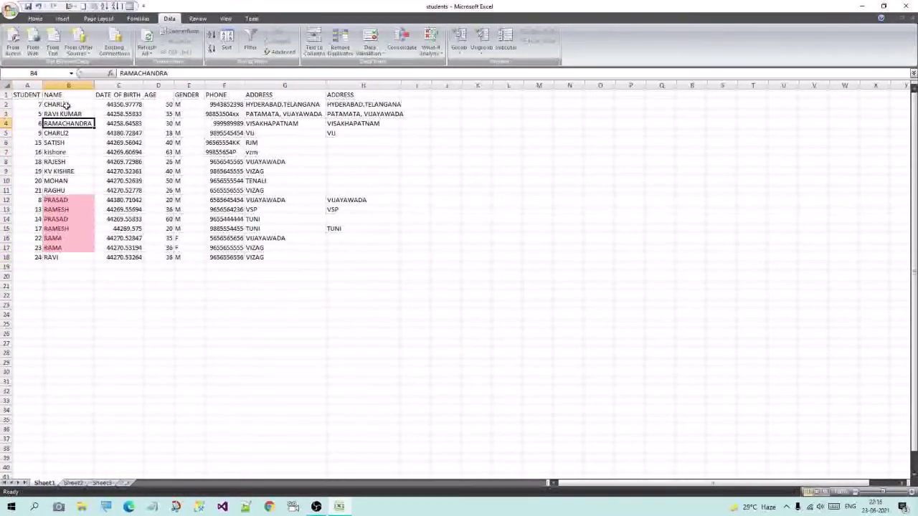
{"action": "left_click_drag", "start_coordinate": [66, 105], "coordinate": [356, 261]}
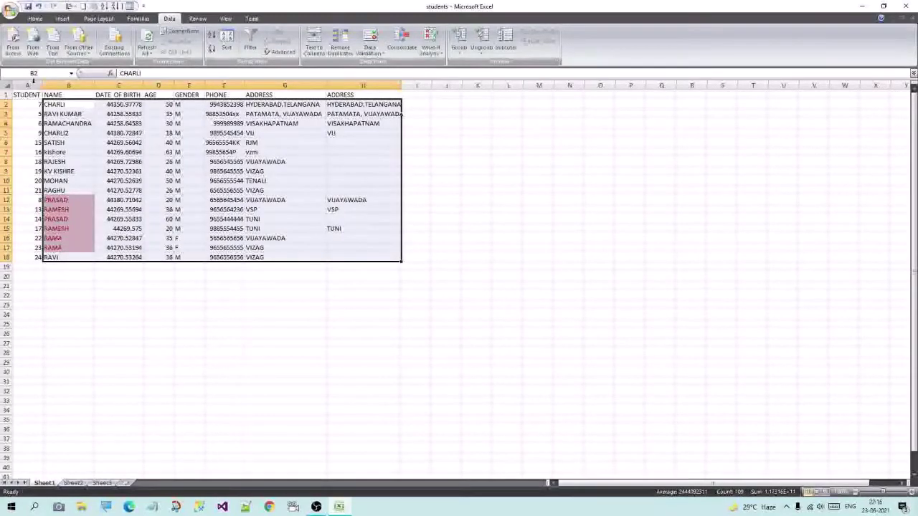
{"action": "left_click", "coordinate": [29, 85]}
{"action": "key", "text": "ctrl+minus"}
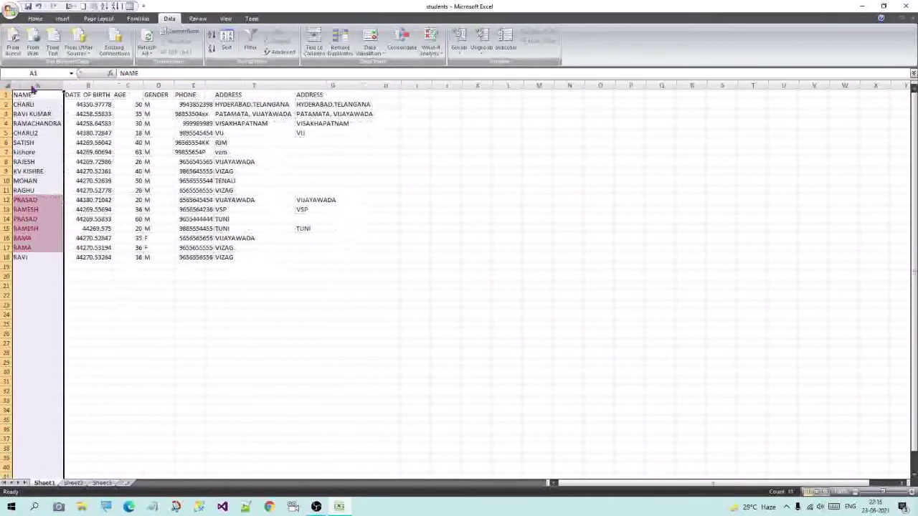
{"action": "left_click", "coordinate": [195, 341]}
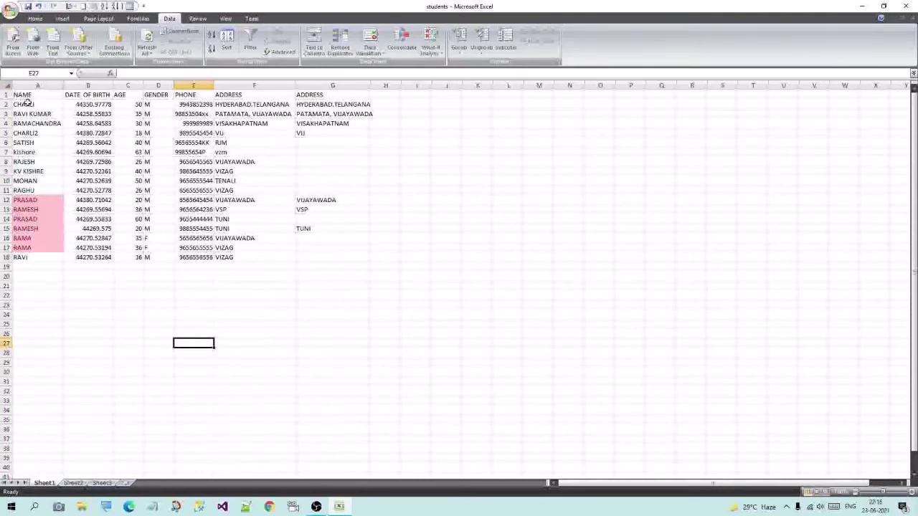
Run Remove Duplicates on A1:G18 across all columns, finding none, then select column A.
{"action": "left_click_drag", "start_coordinate": [25, 95], "coordinate": [344, 257]}
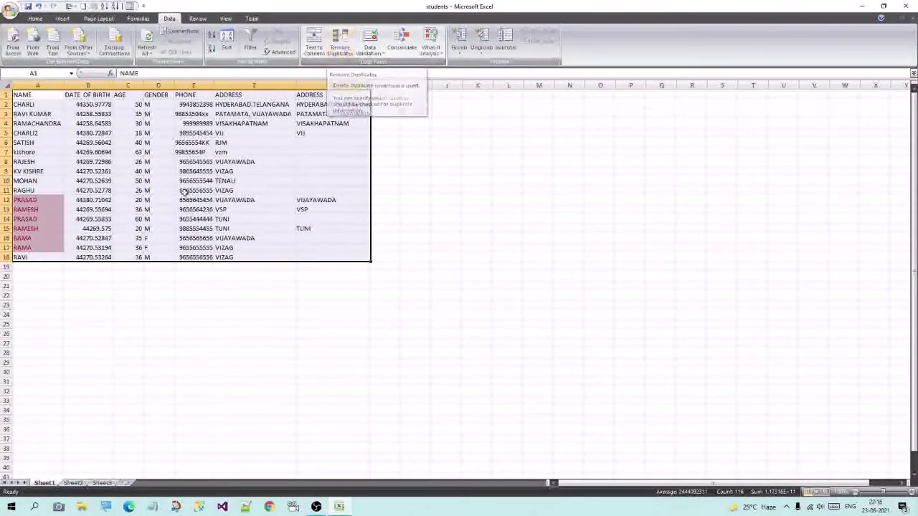
{"action": "left_click", "coordinate": [342, 45]}
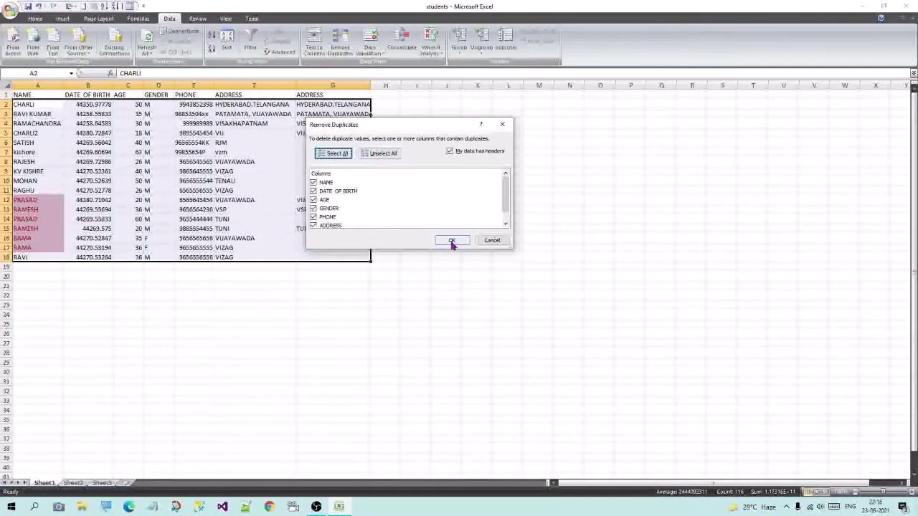
{"action": "left_click", "coordinate": [452, 242]}
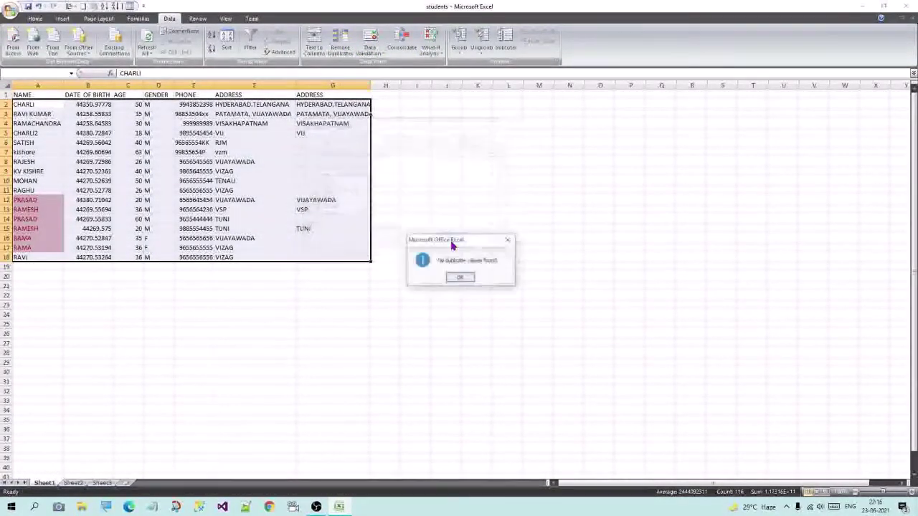
{"action": "left_click", "coordinate": [459, 281]}
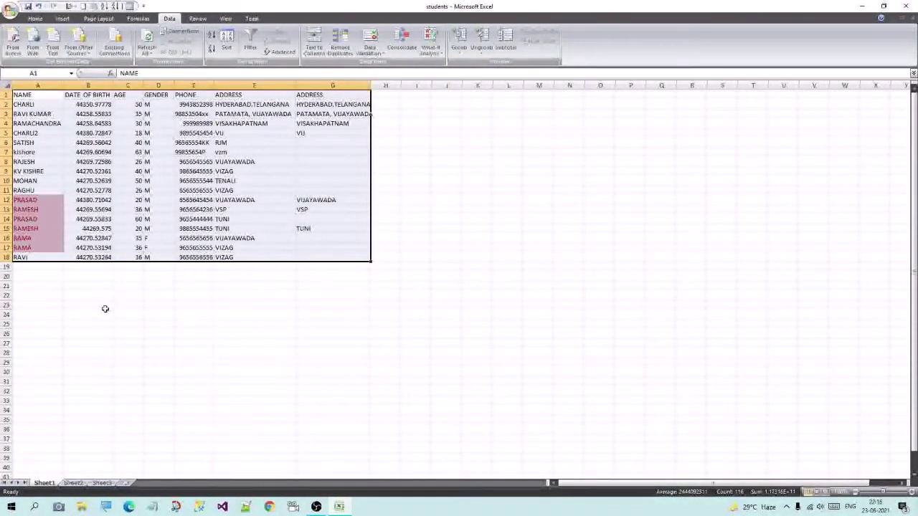
{"action": "left_click", "coordinate": [127, 313]}
{"action": "left_click", "coordinate": [37, 85]}
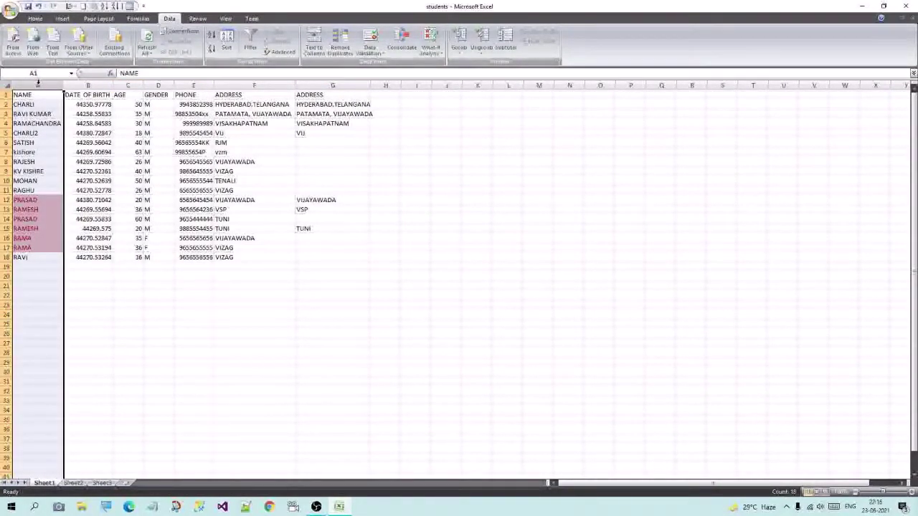
Remove duplicates from column A alone with the current selection, leaving 14 unique names.
{"action": "left_click", "coordinate": [351, 56]}
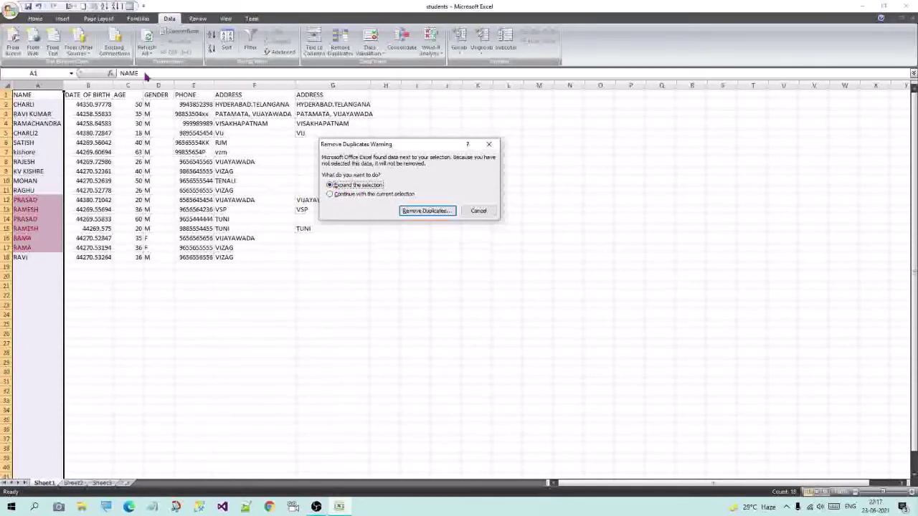
{"action": "left_click", "coordinate": [330, 195]}
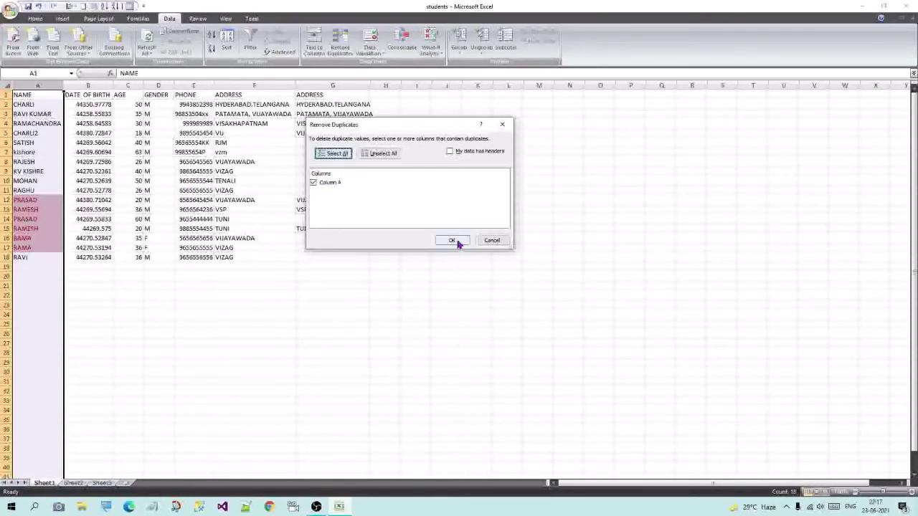
{"action": "left_click", "coordinate": [452, 240]}
{"action": "left_click", "coordinate": [458, 276]}
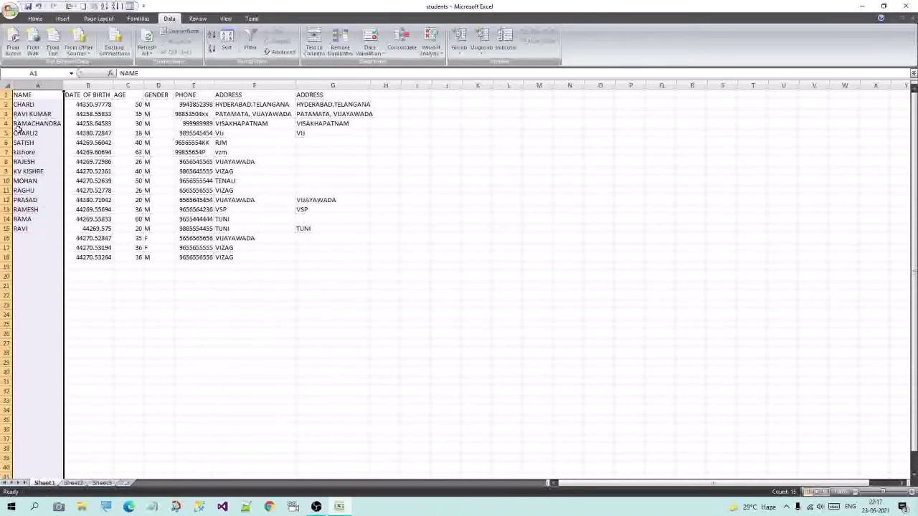
{"action": "left_click", "coordinate": [40, 237]}
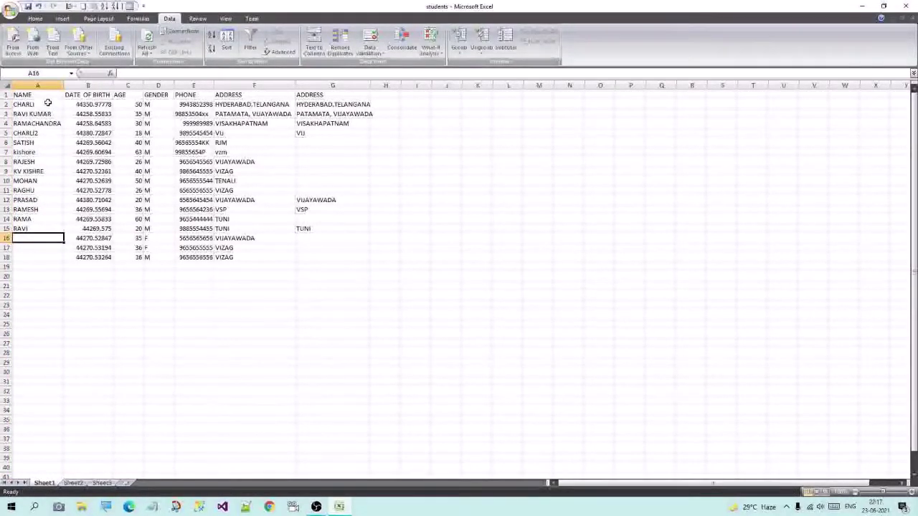
Select the remaining unique names A2:A15, then the emptied name rows 16 to 18.
{"action": "left_click_drag", "start_coordinate": [47, 106], "coordinate": [40, 228]}
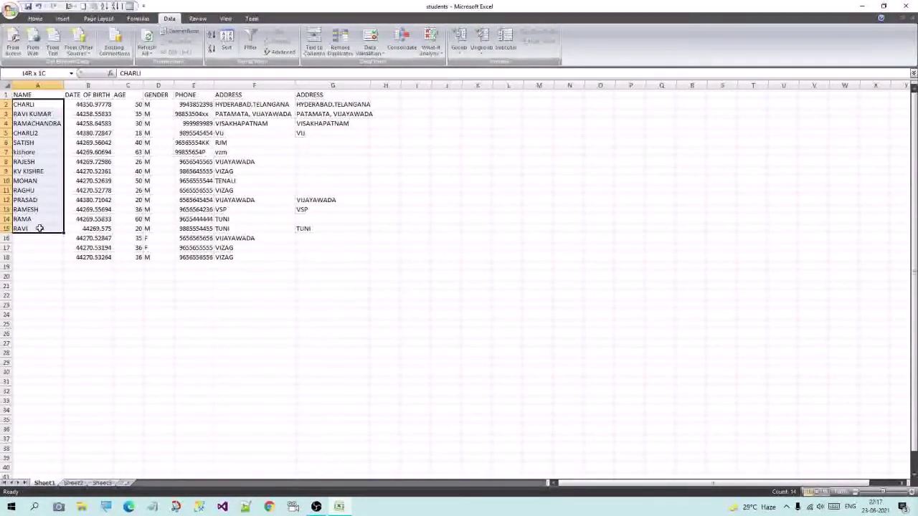
{"action": "left_click", "coordinate": [61, 265]}
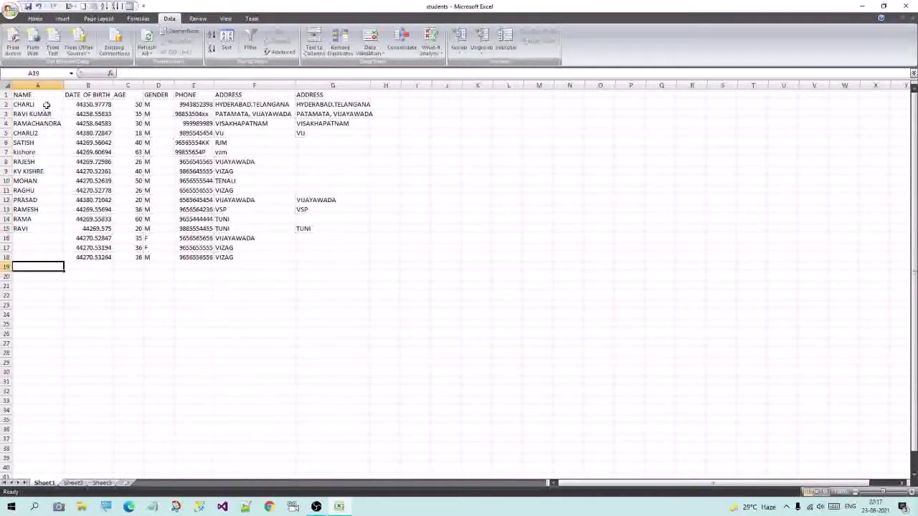
{"action": "left_click_drag", "start_coordinate": [26, 237], "coordinate": [318, 261]}
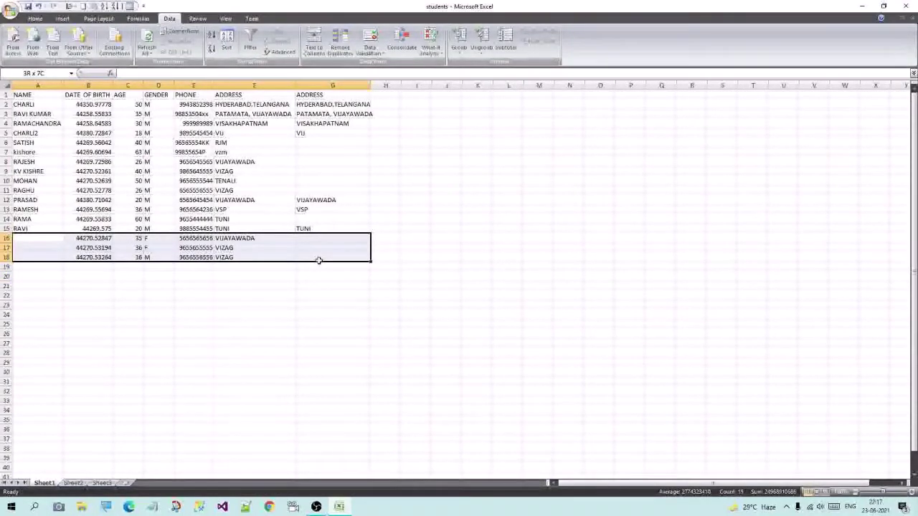
{"action": "left_click_drag", "start_coordinate": [318, 260], "coordinate": [319, 261]}
Undo the duplicate removal to restore all 17 names, then copy the NAME column A1:A18.
{"action": "key", "text": "ctrl+z"}
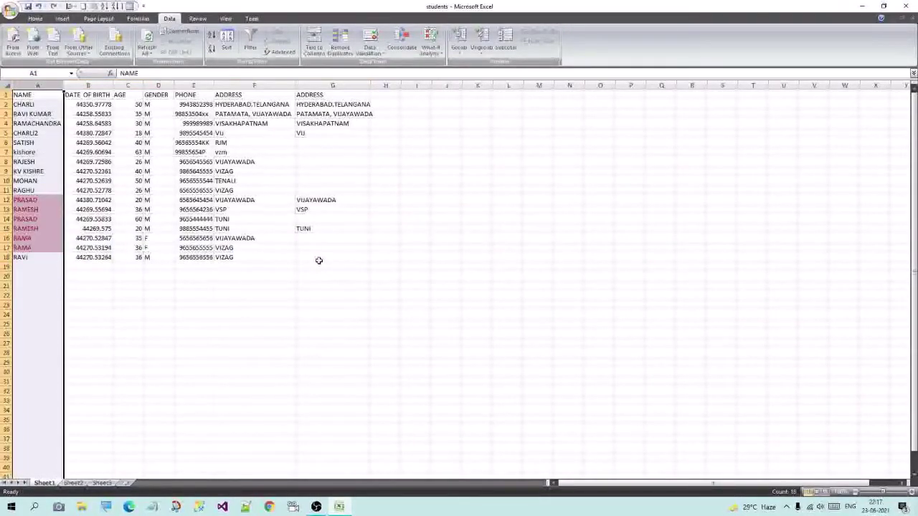
{"action": "left_click", "coordinate": [188, 316]}
{"action": "left_click_drag", "start_coordinate": [36, 99], "coordinate": [50, 254]}
{"action": "key", "text": "ctrl+c"}
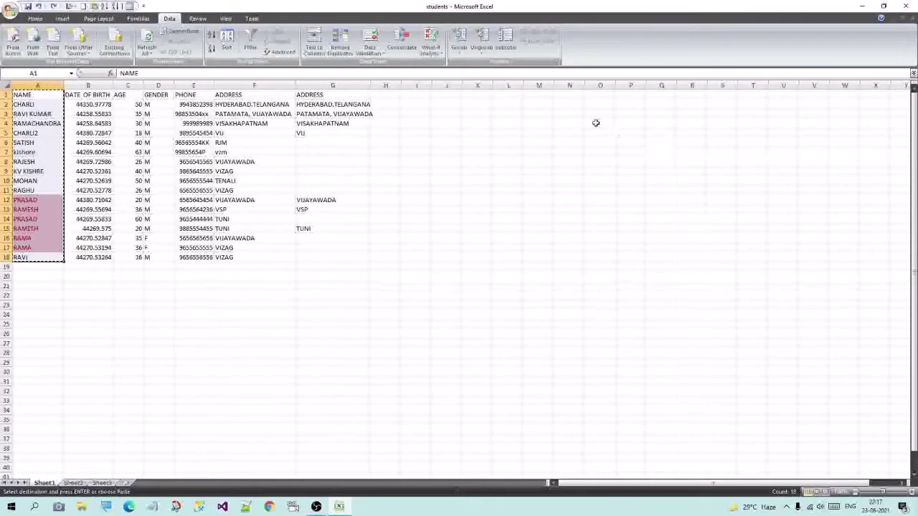
Paste the names into column M starting at M1 and remove duplicates from them.
{"action": "left_click", "coordinate": [535, 94]}
{"action": "key", "text": "ctrl+v"}
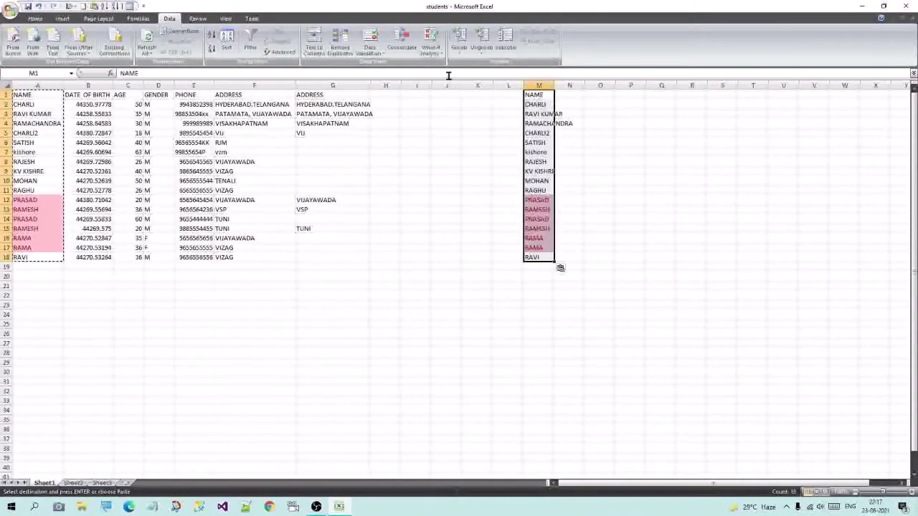
{"action": "left_click", "coordinate": [340, 41]}
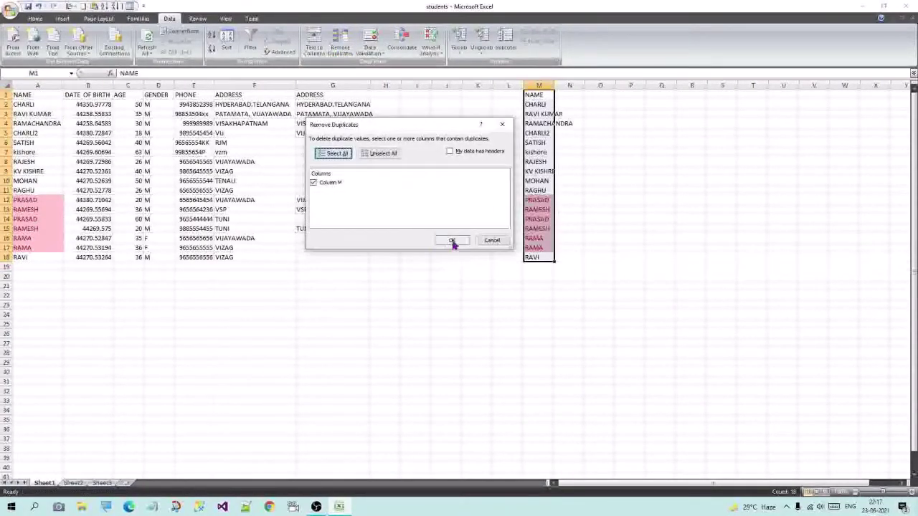
{"action": "left_click", "coordinate": [453, 241]}
{"action": "left_click", "coordinate": [464, 279]}
{"action": "left_click", "coordinate": [670, 220]}
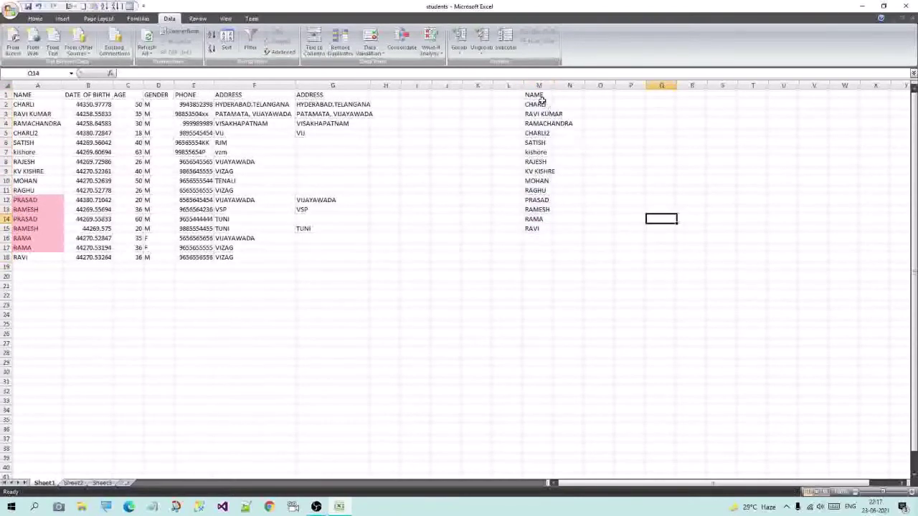
Compare the unique list M2:M14 with the pink duplicates A12:A17, then delete column M's contents.
{"action": "left_click_drag", "start_coordinate": [536, 105], "coordinate": [547, 222]}
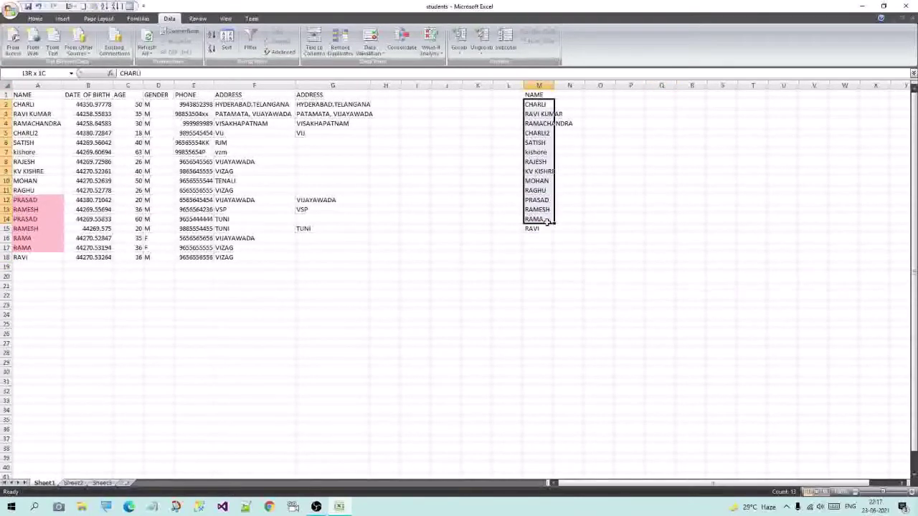
{"action": "left_click", "coordinate": [566, 219]}
{"action": "left_click", "coordinate": [539, 209]}
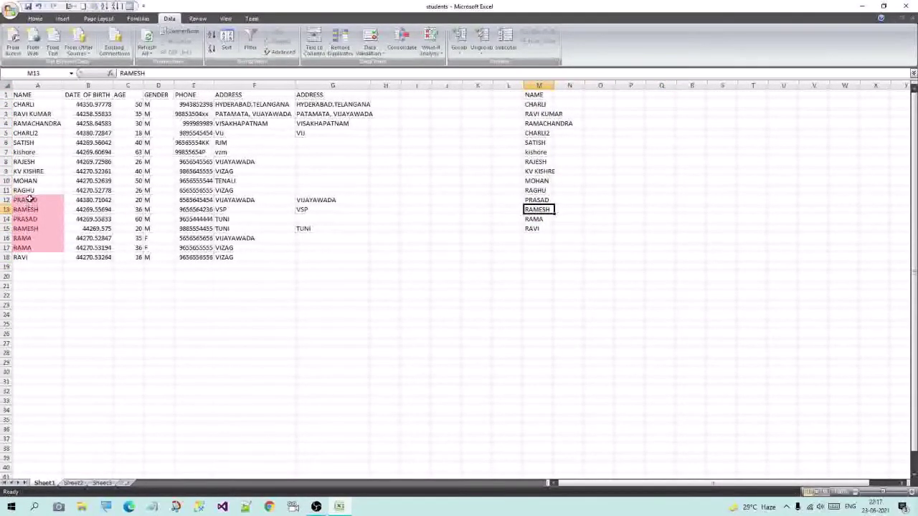
{"action": "left_click_drag", "start_coordinate": [25, 201], "coordinate": [21, 250]}
{"action": "left_click", "coordinate": [574, 261]}
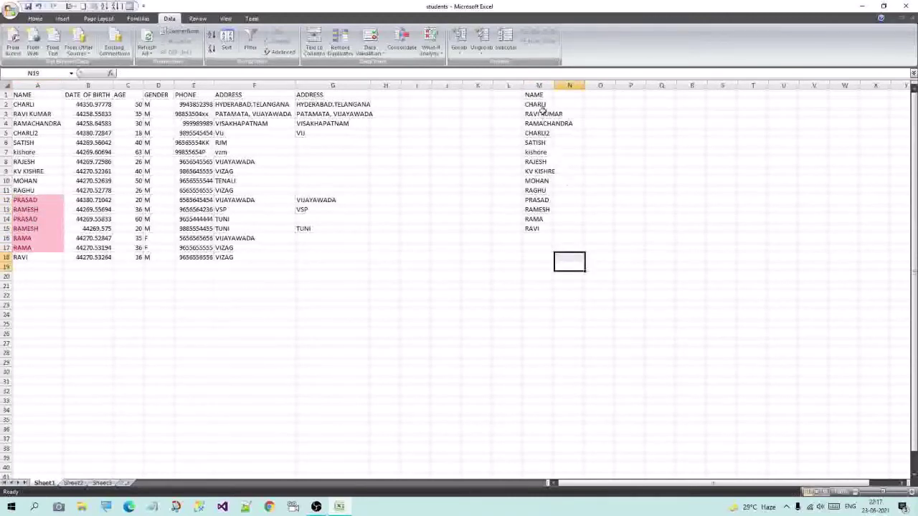
{"action": "left_click", "coordinate": [543, 85]}
{"action": "key", "text": "Delete"}
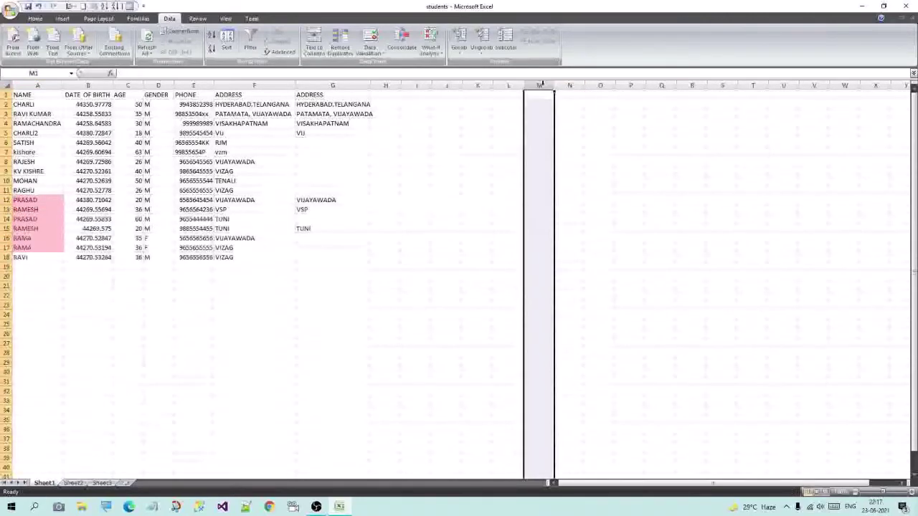
{"action": "left_click", "coordinate": [365, 181]}
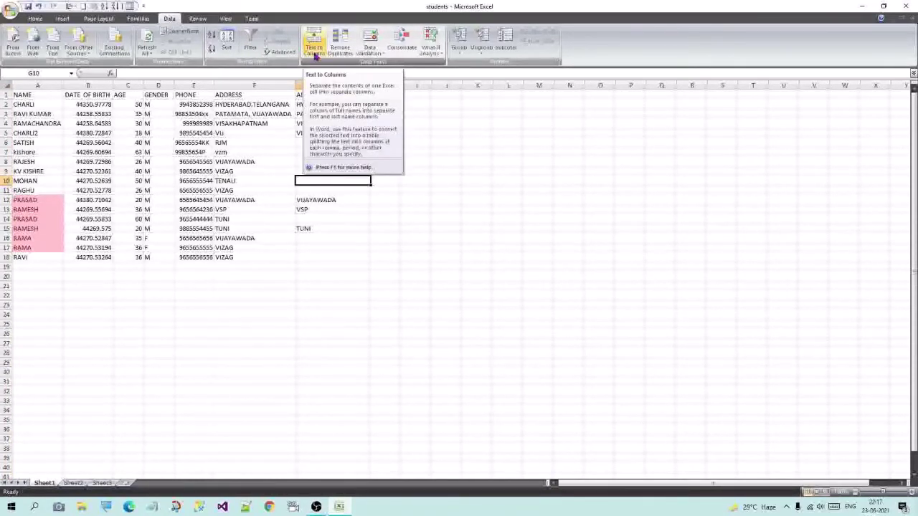
Append ',warangal' to the G4 address and ',hyd' to the G5 address.
{"action": "left_click", "coordinate": [474, 170]}
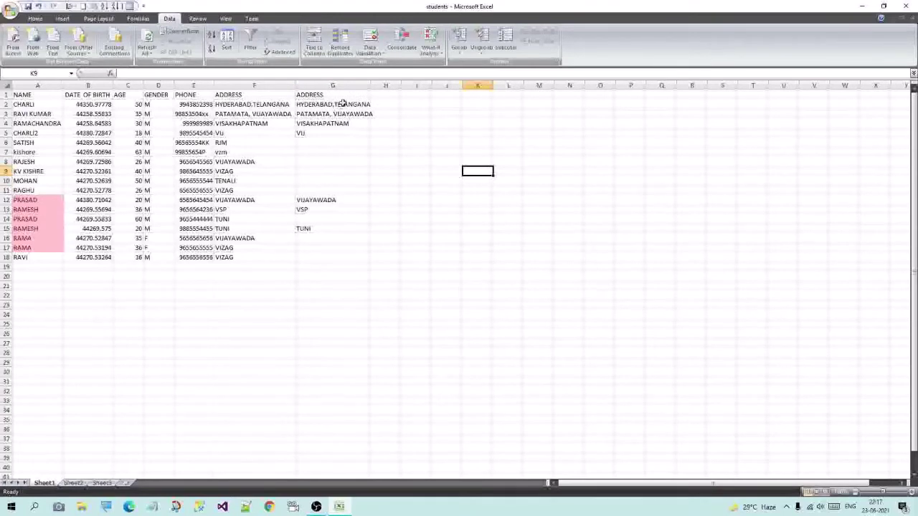
{"action": "left_click", "coordinate": [344, 104]}
{"action": "left_click", "coordinate": [332, 117]}
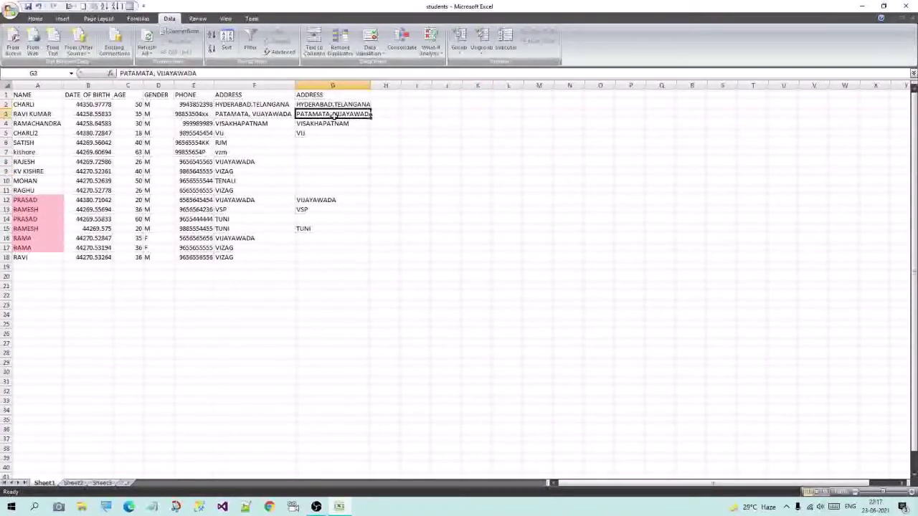
{"action": "left_click", "coordinate": [331, 125]}
{"action": "left_click", "coordinate": [194, 76]}
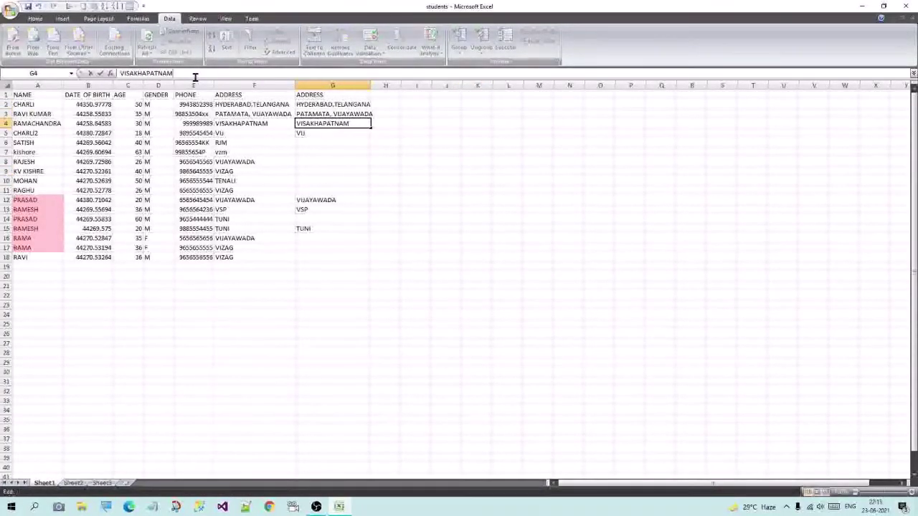
{"action": "type", "text": ",warangal"}
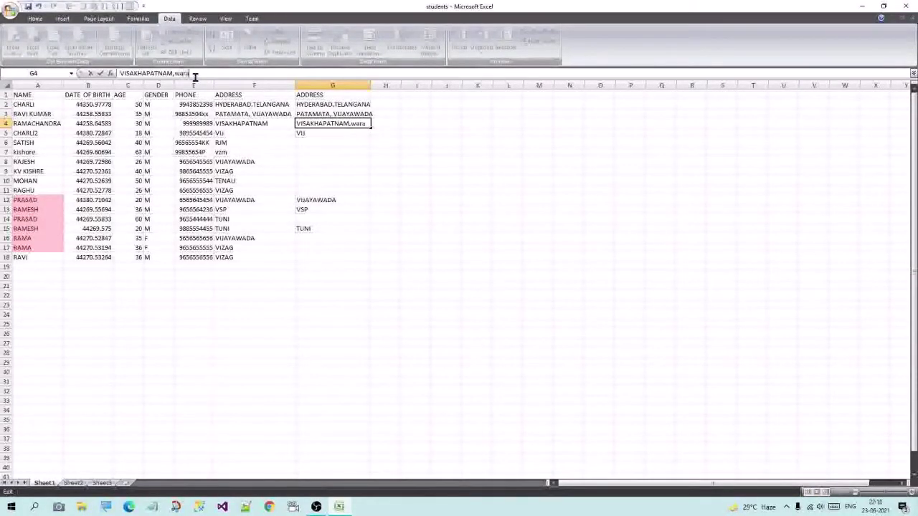
{"action": "key", "text": "Return"}
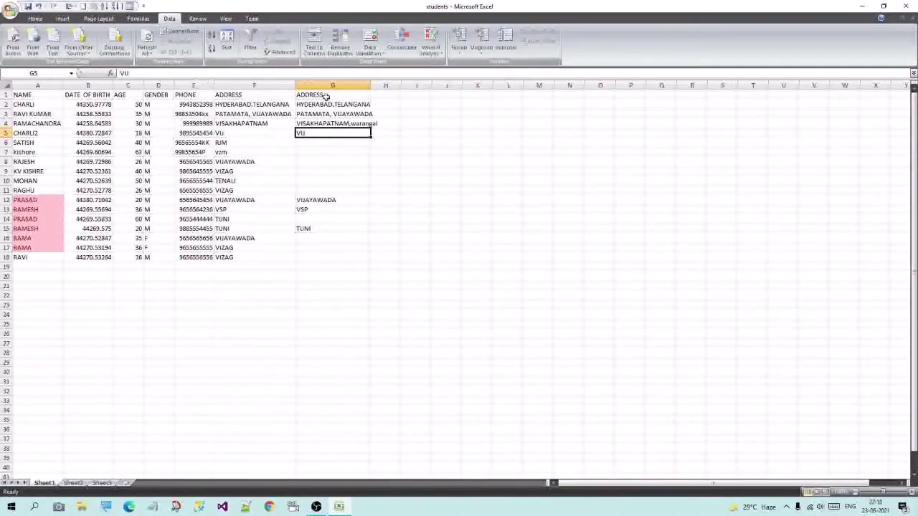
{"action": "left_click", "coordinate": [144, 73]}
{"action": "type", "text": ",hyd"}
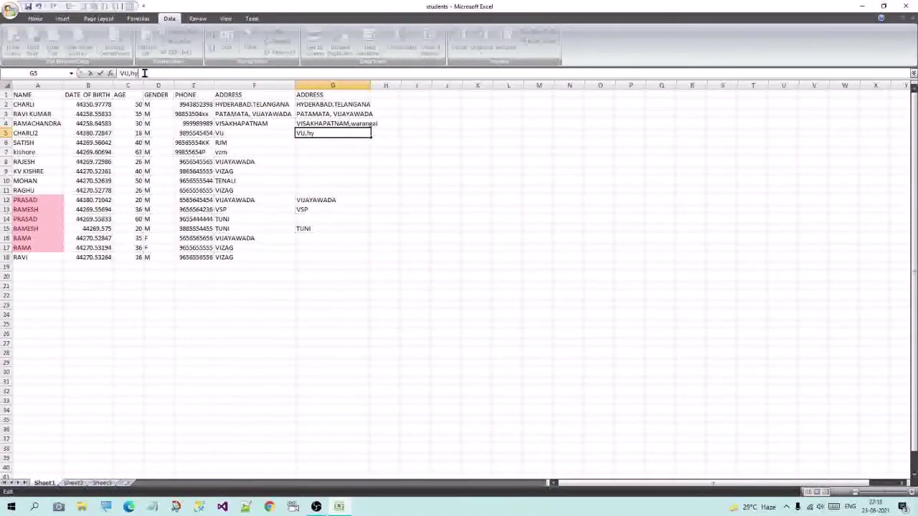
{"action": "key", "text": "Return"}
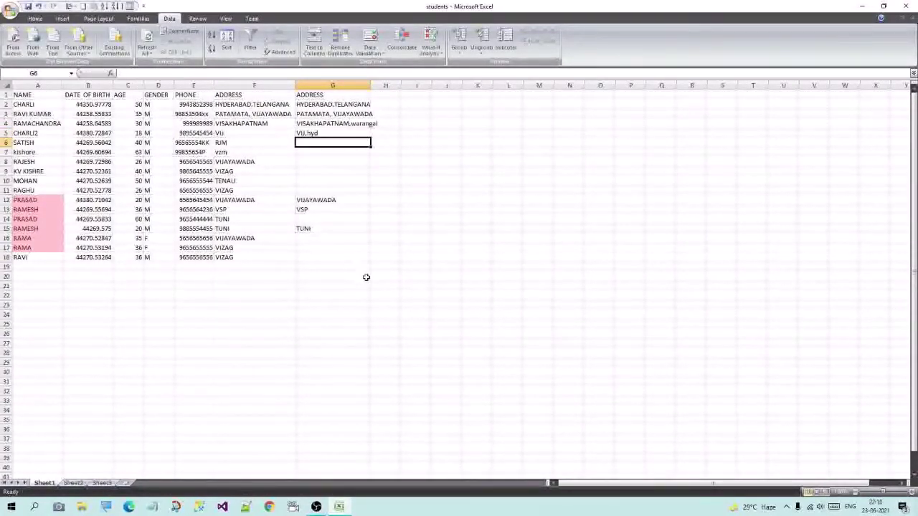
Append ',4556' to G12 and ',455ff' to G13, then widen column G slightly.
{"action": "left_click", "coordinate": [338, 201]}
{"action": "left_click", "coordinate": [172, 74]}
{"action": "type", "text": ","}
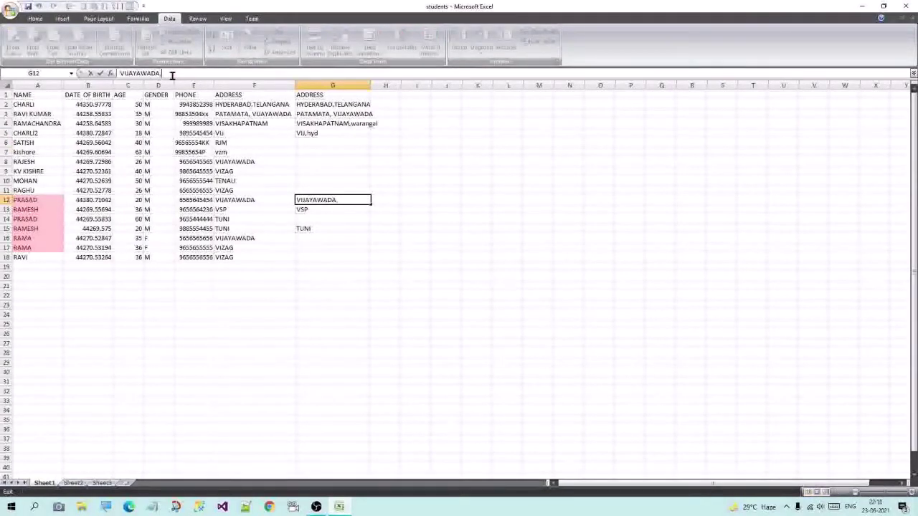
{"action": "type", "text": "4556"}
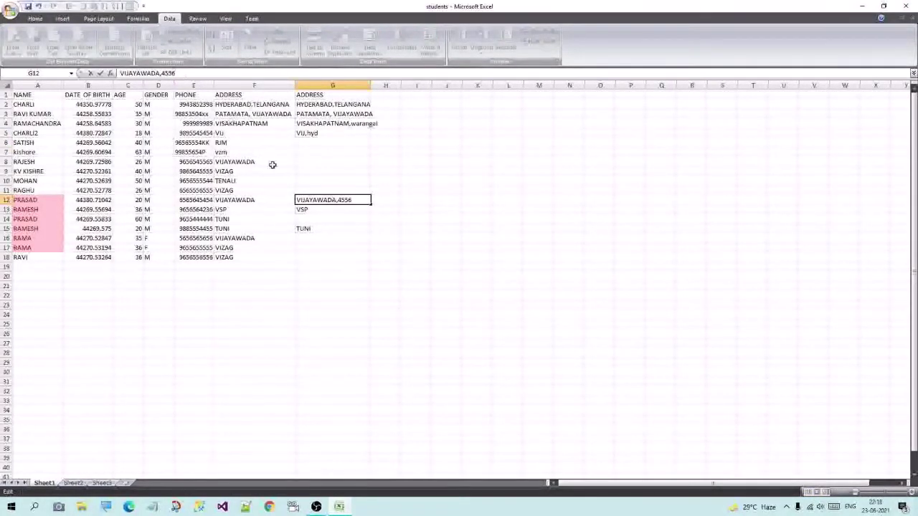
{"action": "left_click", "coordinate": [324, 210]}
{"action": "left_click", "coordinate": [150, 73]}
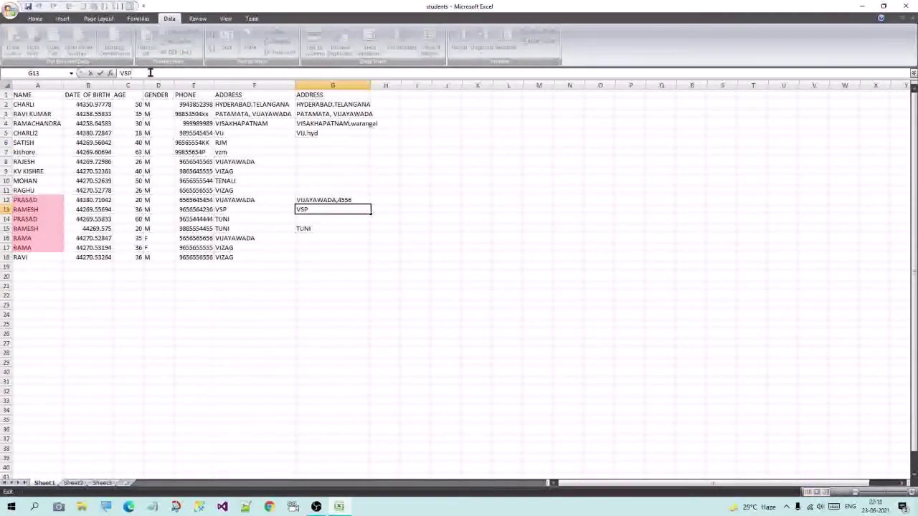
{"action": "type", "text": ",455f"}
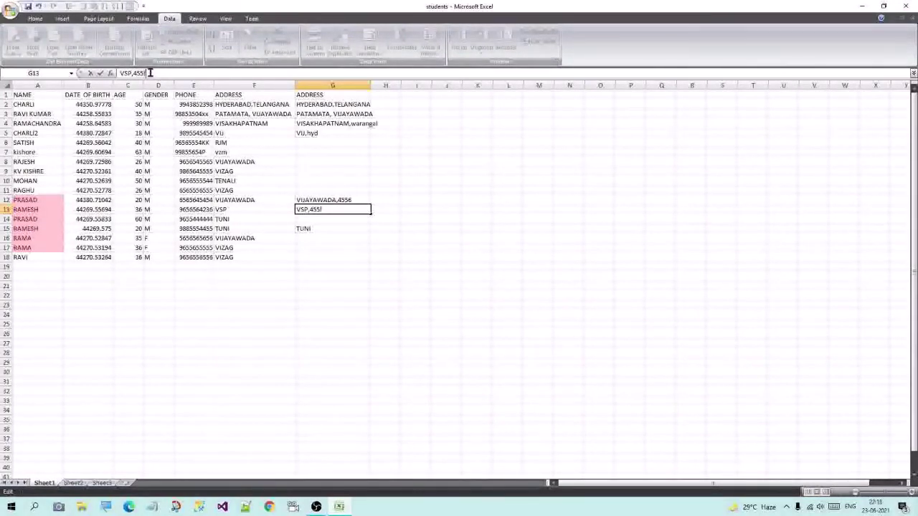
{"action": "type", "text": "f"}
{"action": "left_click", "coordinate": [328, 230]}
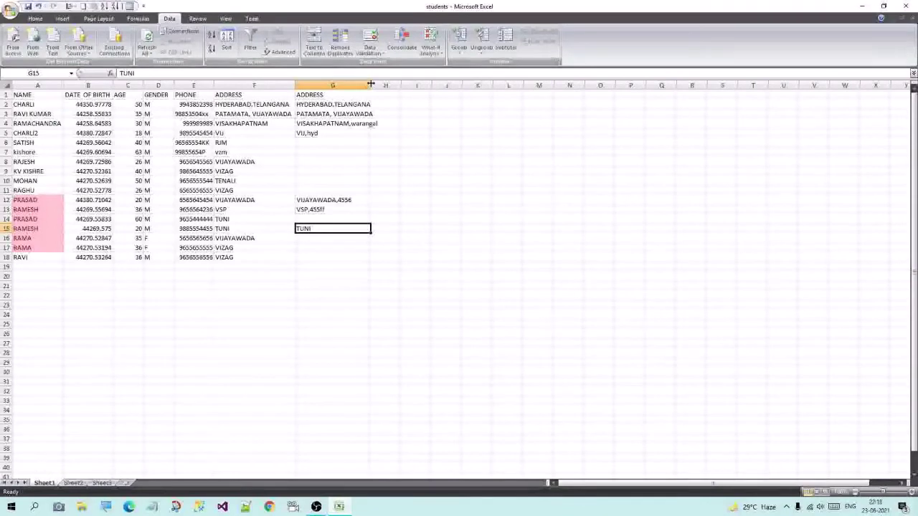
{"action": "left_click_drag", "start_coordinate": [371, 84], "coordinate": [381, 85]}
{"action": "left_click", "coordinate": [413, 156]}
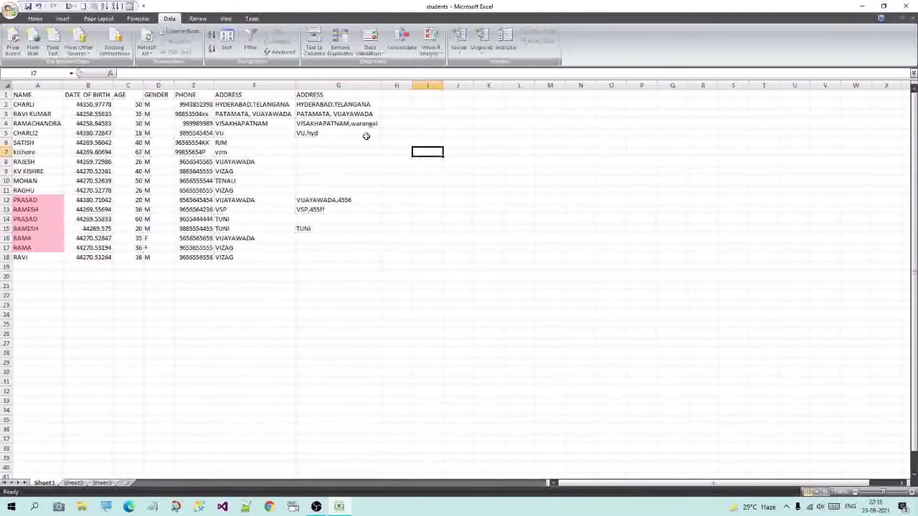
{"action": "left_click", "coordinate": [339, 86]}
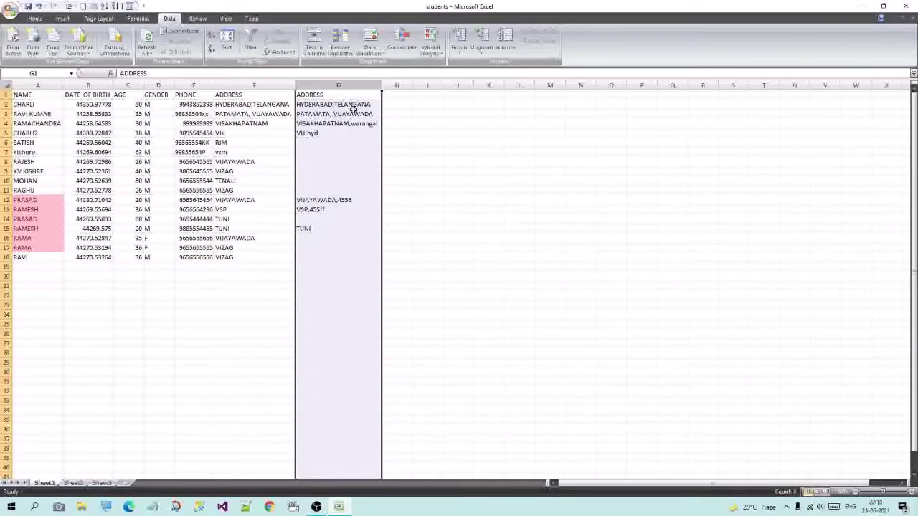
{"action": "left_click", "coordinate": [353, 109]}
{"action": "left_click_drag", "start_coordinate": [398, 105], "coordinate": [693, 262]}
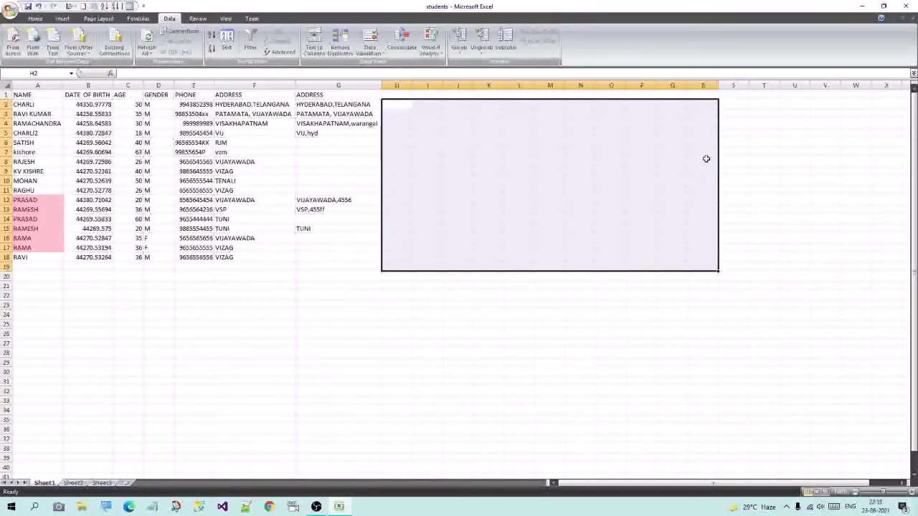
{"action": "left_click", "coordinate": [621, 183]}
{"action": "left_click", "coordinate": [328, 109]}
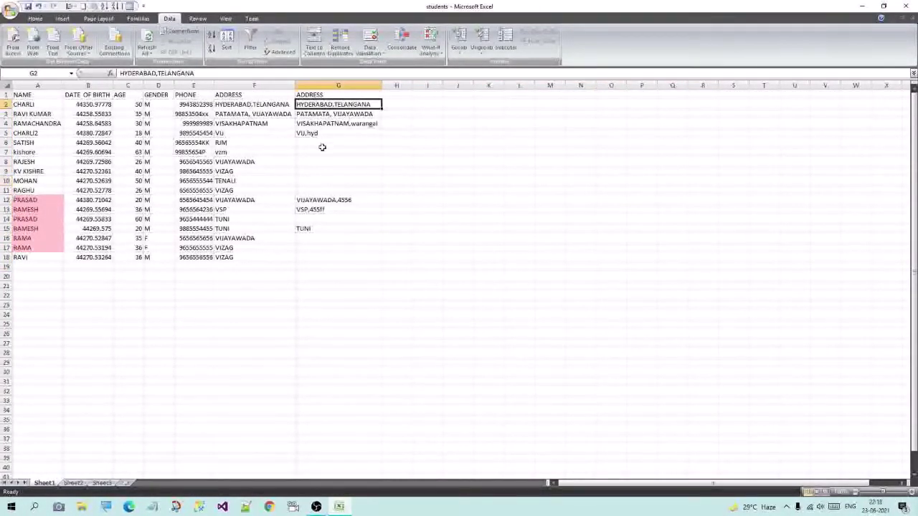
{"action": "left_click_drag", "start_coordinate": [317, 256], "coordinate": [337, 82]}
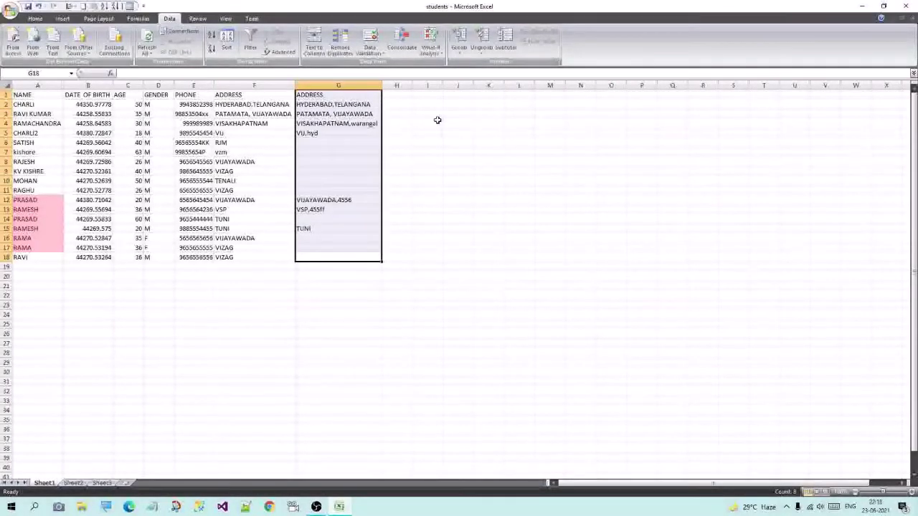
Append ',fdsalfkjs' to the G2 address and ',fsdalflsah' to G3, then widen column G.
{"action": "left_click", "coordinate": [427, 152]}
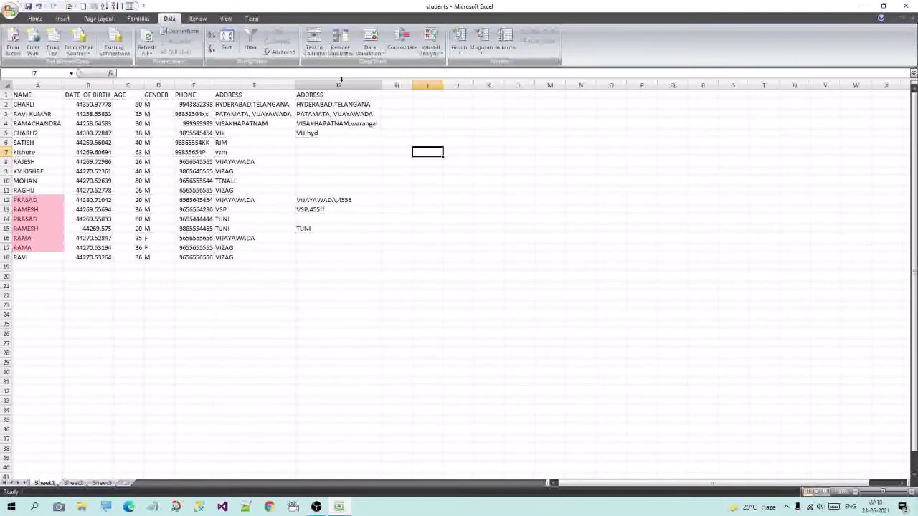
{"action": "left_click", "coordinate": [336, 104]}
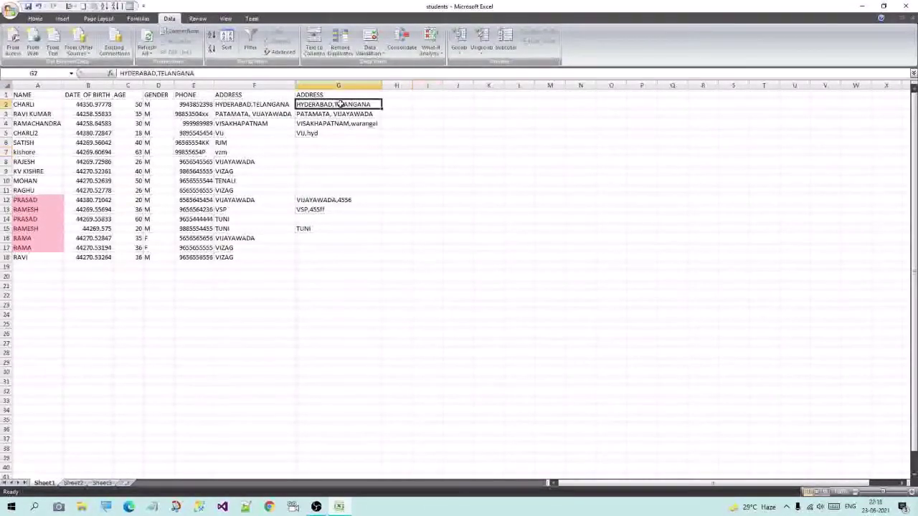
{"action": "left_click", "coordinate": [202, 74]}
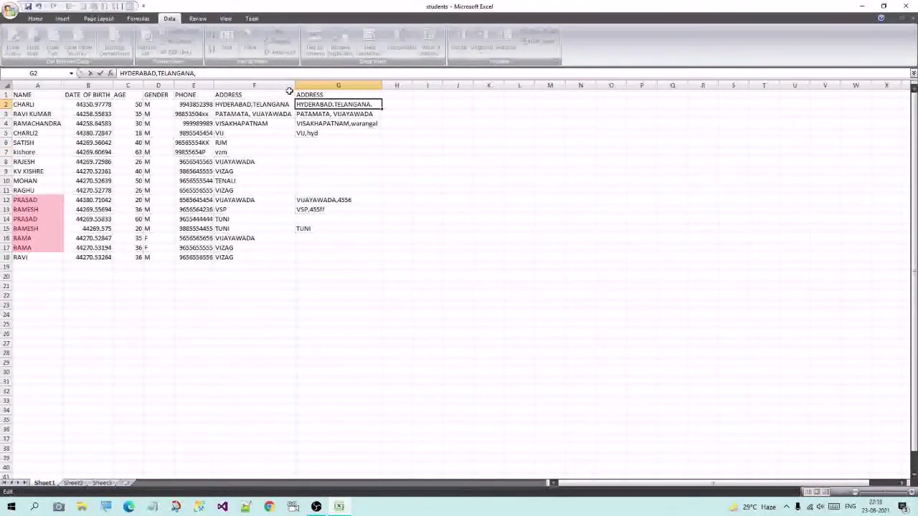
{"action": "type", "text": ",fdsalfkjs"}
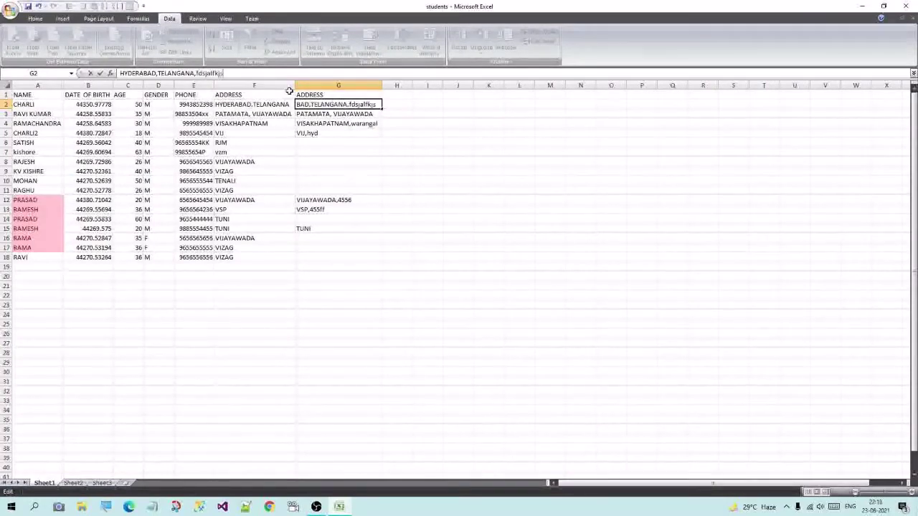
{"action": "key", "text": "Return"}
{"action": "left_click", "coordinate": [240, 75]}
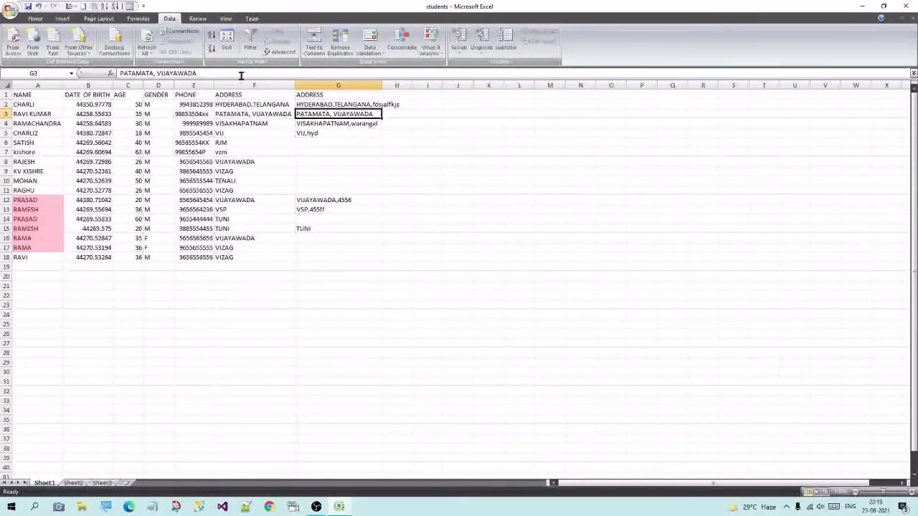
{"action": "type", "text": ","}
{"action": "type", "text": "fsdalflsah"}
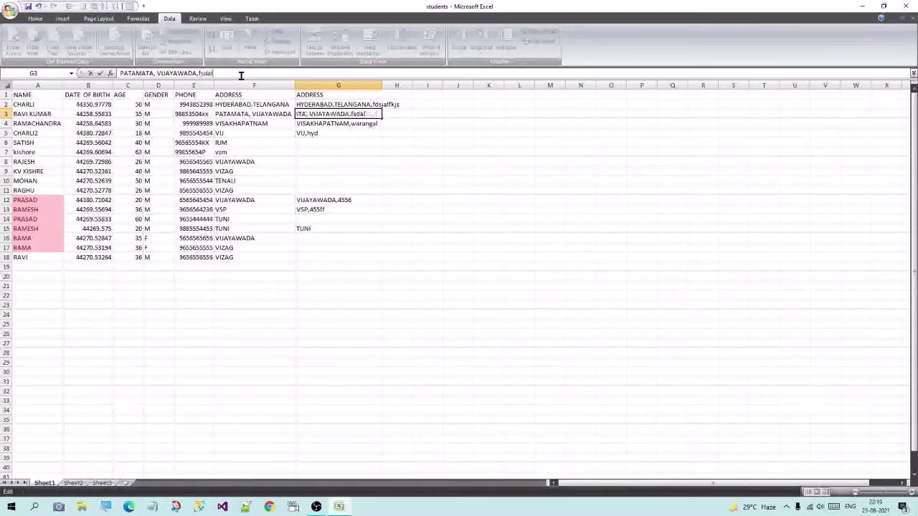
{"action": "left_click", "coordinate": [458, 228]}
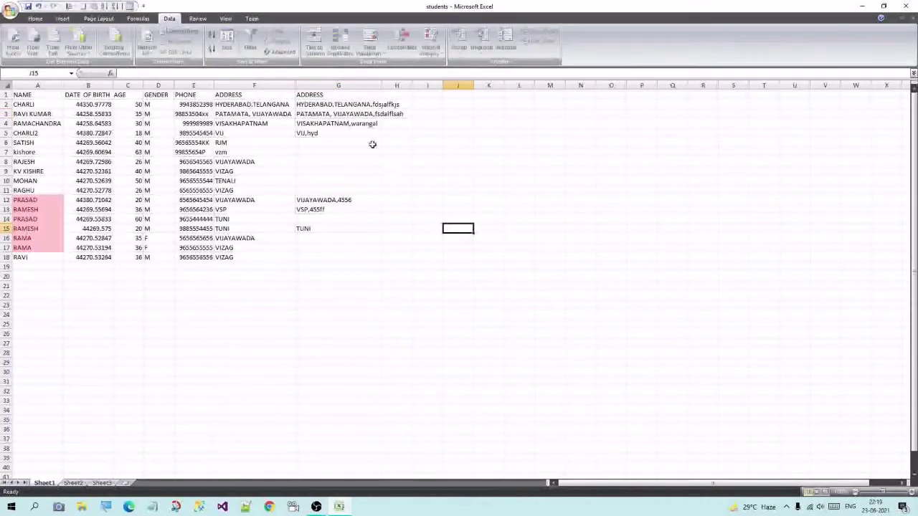
{"action": "left_click_drag", "start_coordinate": [381, 85], "coordinate": [408, 85]}
{"action": "left_click", "coordinate": [364, 85]}
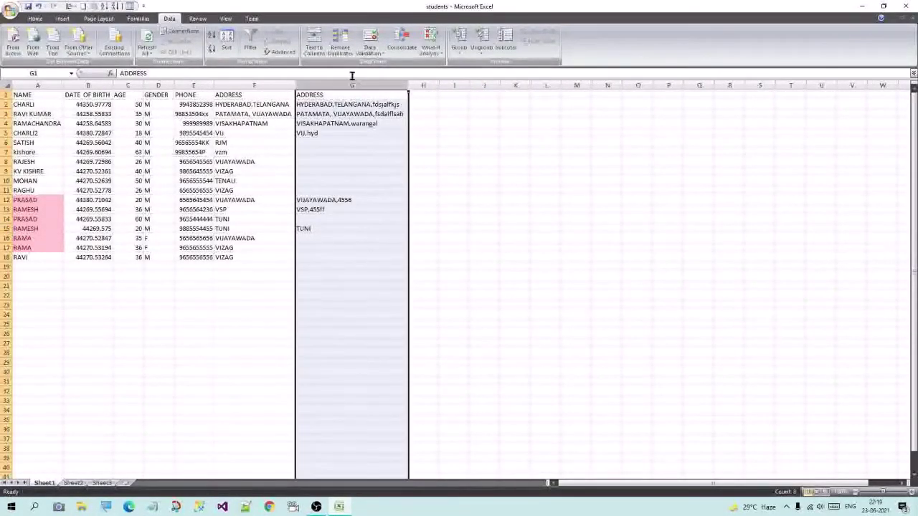
Start a delimited Text to Columns split of column G, using Comma instead of Tab.
{"action": "left_click", "coordinate": [315, 47]}
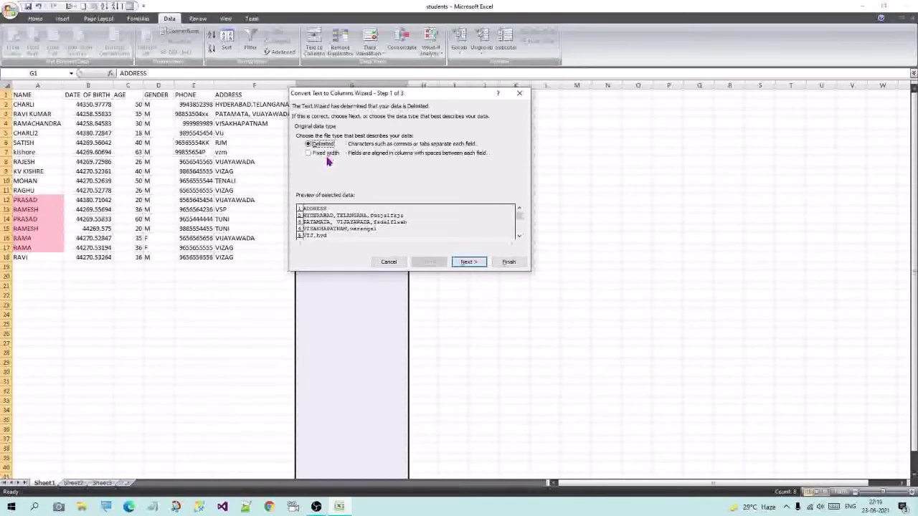
{"action": "left_click", "coordinate": [467, 263]}
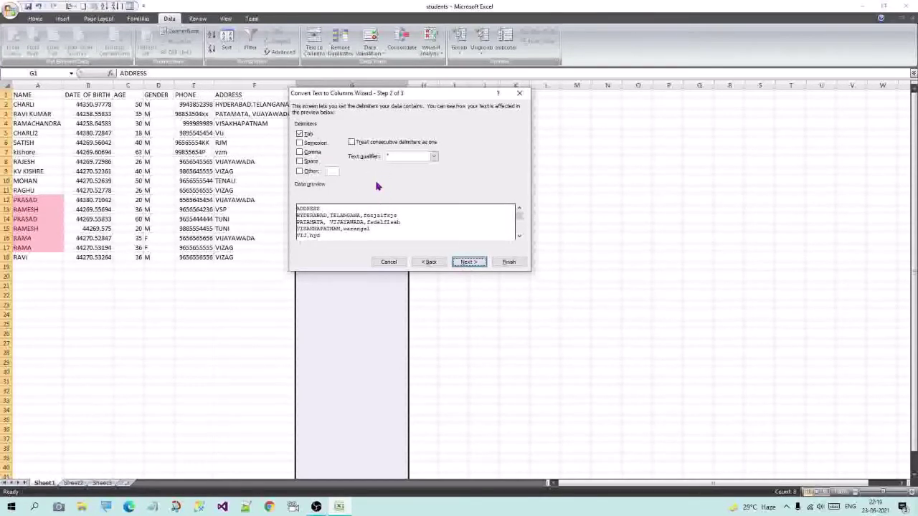
{"action": "left_click", "coordinate": [300, 135]}
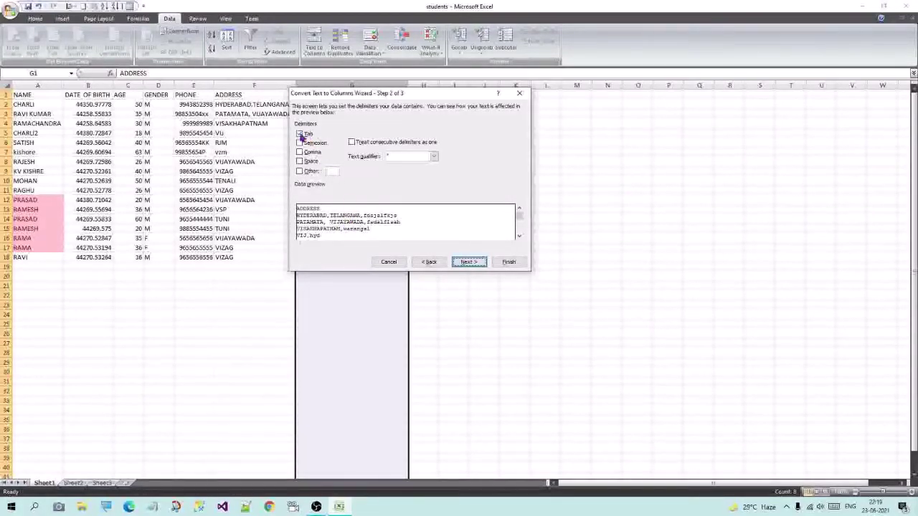
{"action": "left_click", "coordinate": [300, 153]}
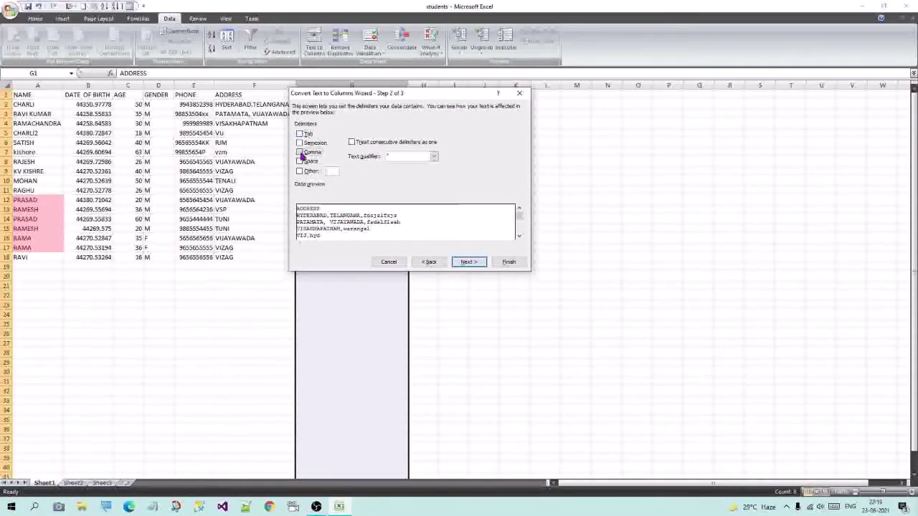
{"action": "left_click", "coordinate": [300, 153]}
{"action": "type", "text": "-"}
{"action": "left_click", "coordinate": [303, 155]}
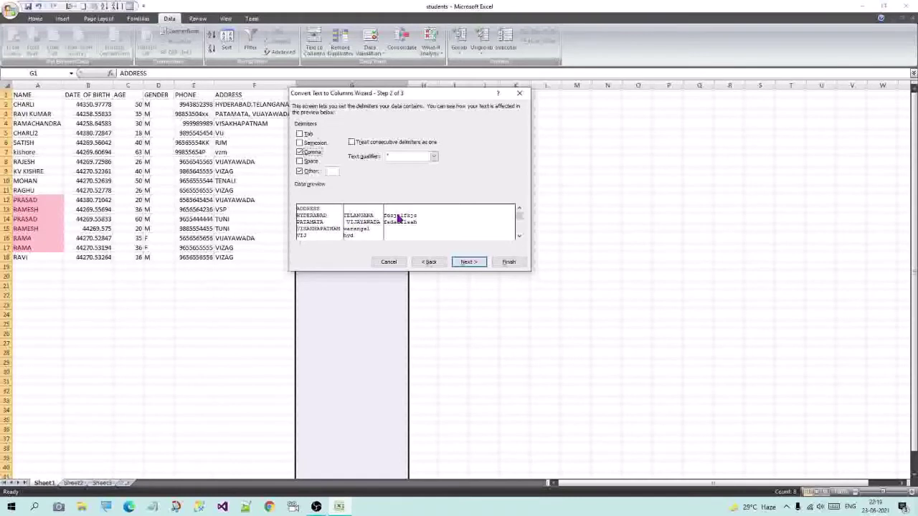
Set the text qualifier to {none} and advance to the column format step.
{"action": "left_click", "coordinate": [433, 157]}
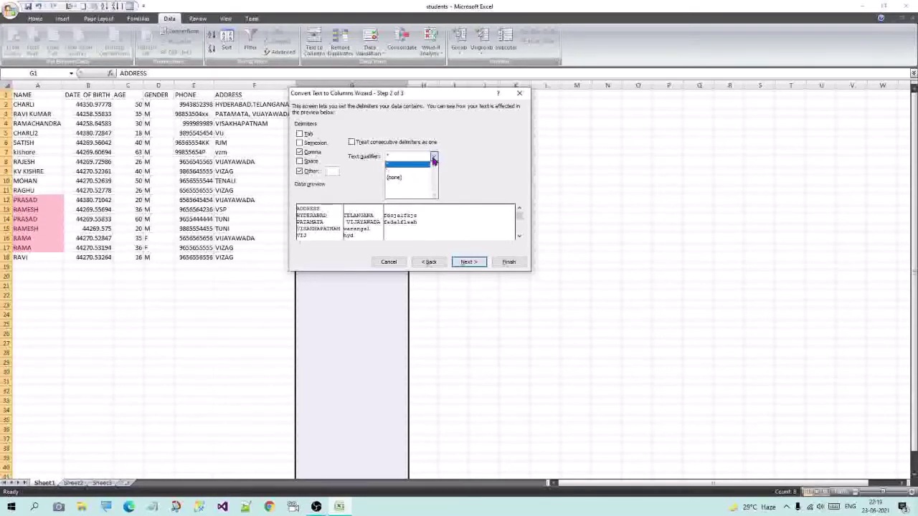
{"action": "left_click", "coordinate": [395, 177]}
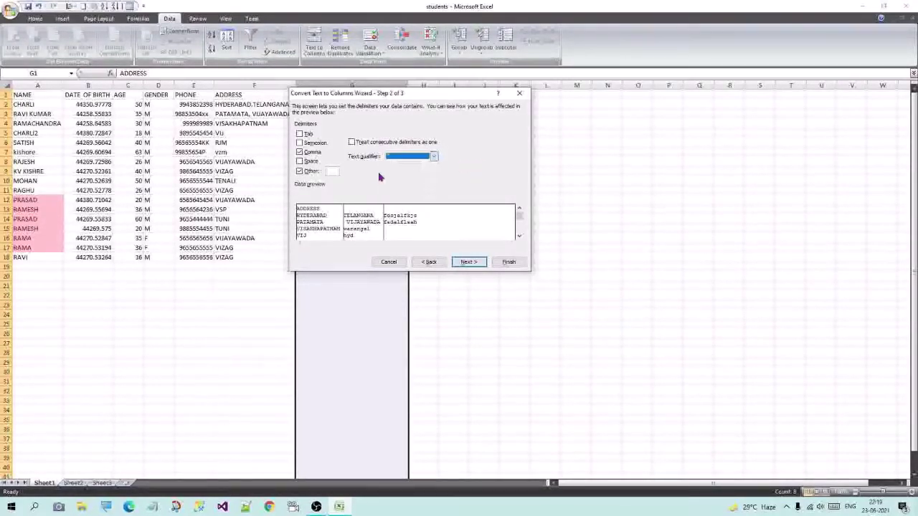
{"action": "left_click", "coordinate": [434, 156]}
{"action": "left_click", "coordinate": [427, 172]}
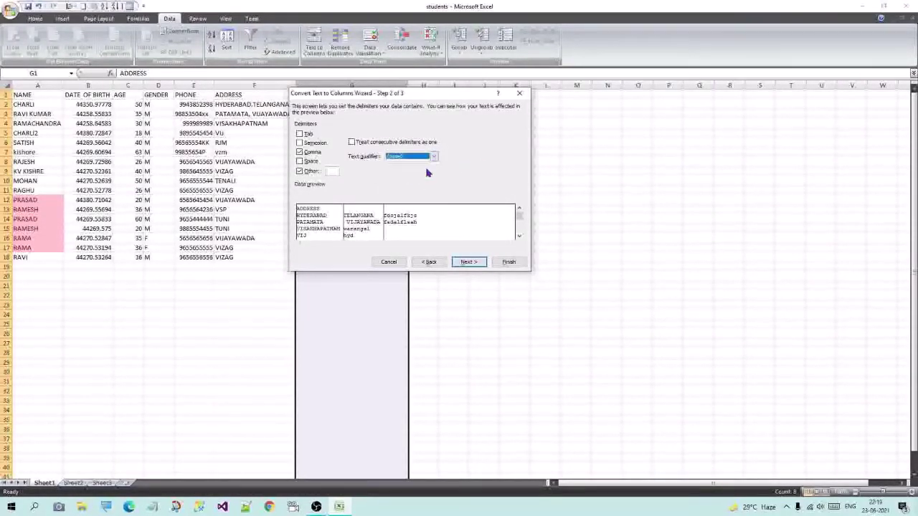
{"action": "left_click", "coordinate": [468, 262]}
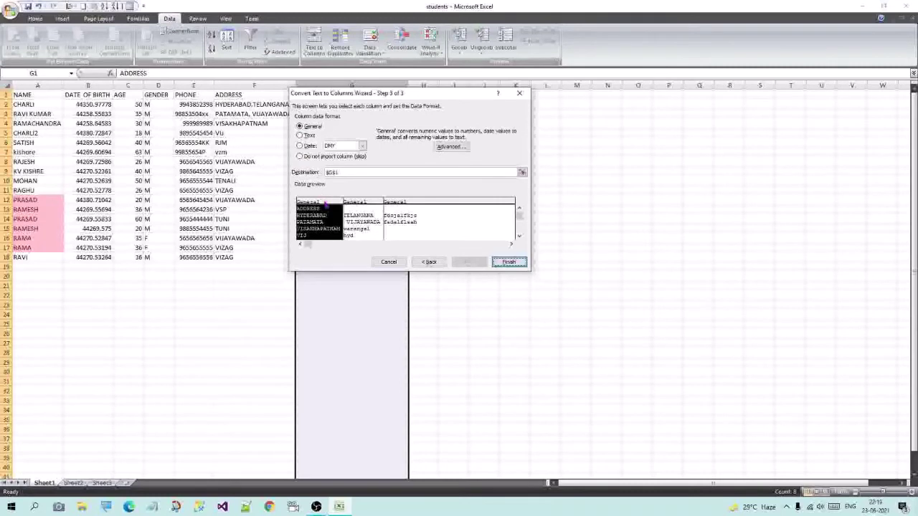
Try a DMY date format on the TELANGANA preview column, then set it to General.
{"action": "left_click", "coordinate": [344, 224]}
{"action": "left_click", "coordinate": [315, 207]}
{"action": "left_click", "coordinate": [360, 206]}
{"action": "left_click", "coordinate": [394, 206]}
{"action": "left_click", "coordinate": [325, 207]}
{"action": "left_click", "coordinate": [346, 206]}
{"action": "left_click", "coordinate": [301, 145]}
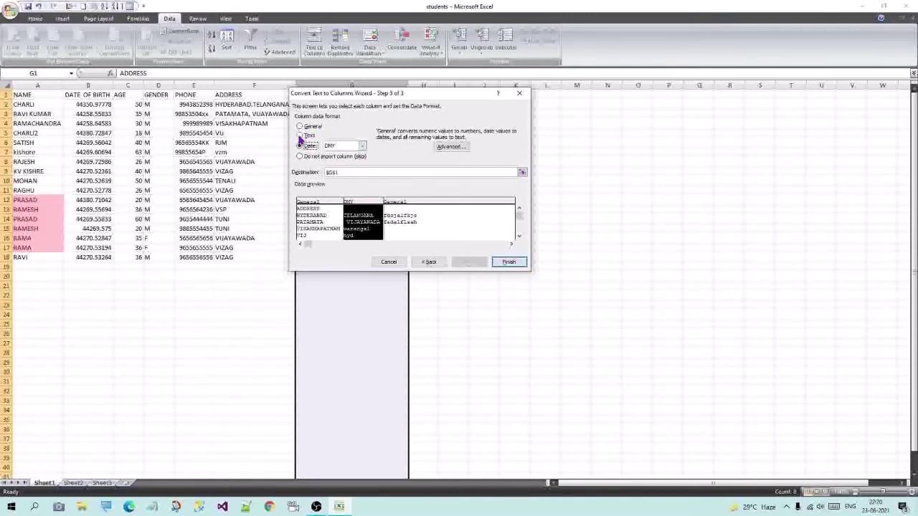
{"action": "left_click", "coordinate": [300, 126]}
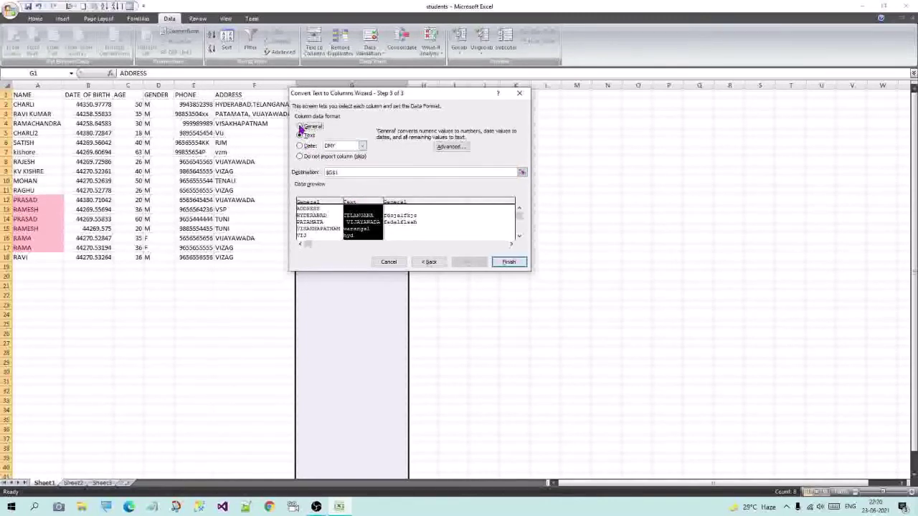
Format the third, second and ADDRESS columns as Text and finish the comma split.
{"action": "left_click", "coordinate": [406, 205]}
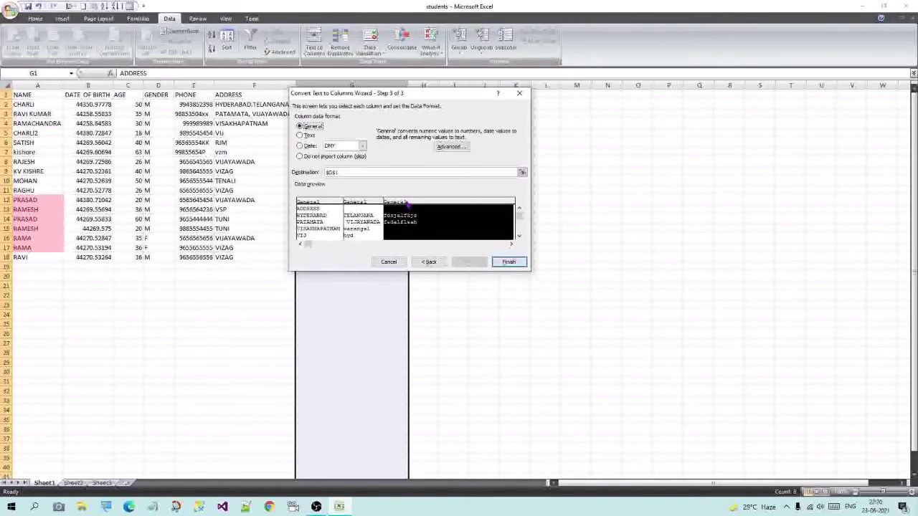
{"action": "left_click", "coordinate": [301, 135]}
{"action": "left_click", "coordinate": [360, 205]}
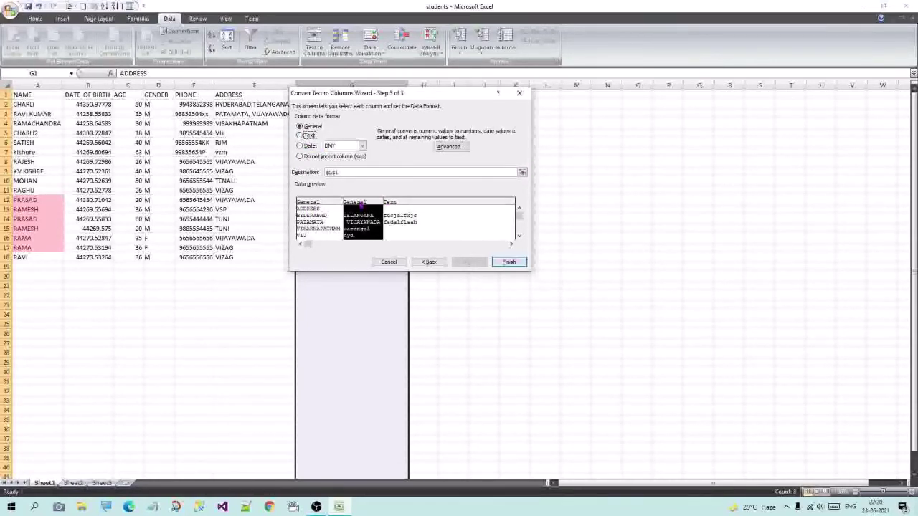
{"action": "left_click", "coordinate": [301, 136]}
{"action": "left_click", "coordinate": [324, 209]}
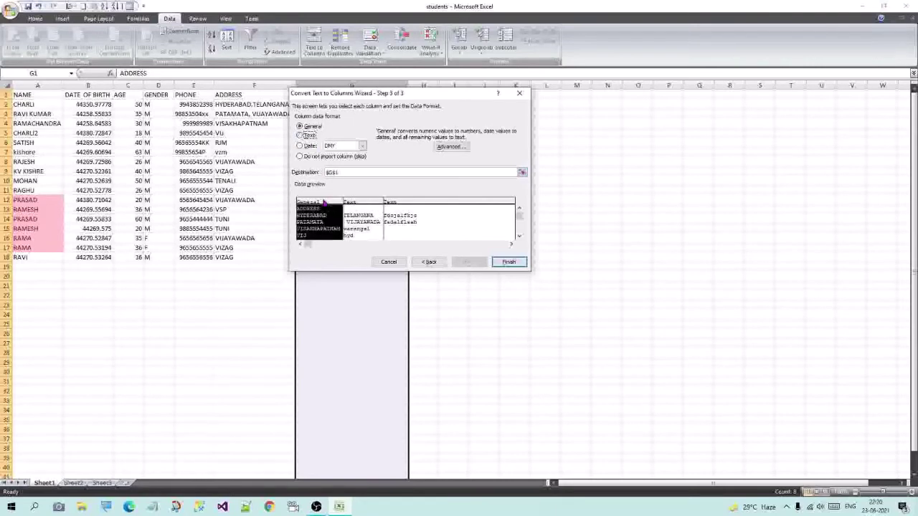
{"action": "left_click", "coordinate": [300, 136]}
{"action": "left_click", "coordinate": [401, 208]}
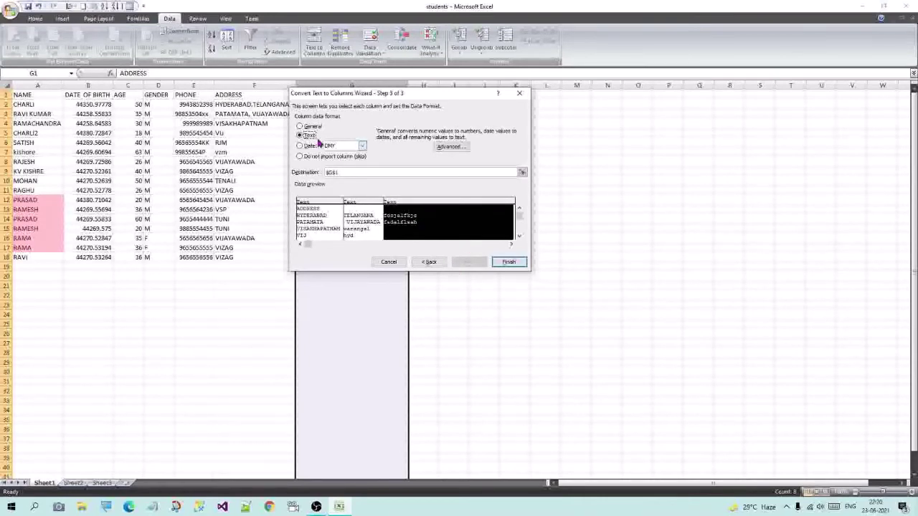
{"action": "left_click", "coordinate": [509, 262]}
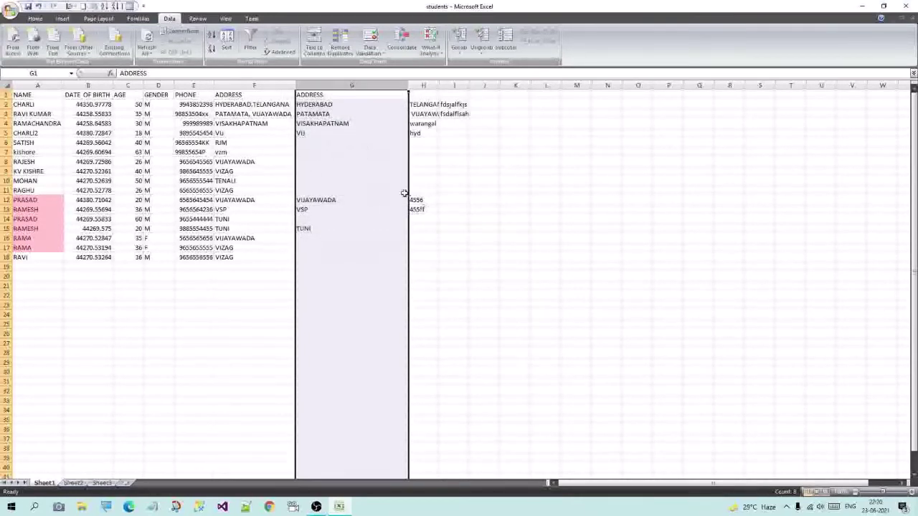
Widen column H and check the split values in F2, G2, H2 and I2:I4.
{"action": "left_click", "coordinate": [383, 180]}
{"action": "left_click_drag", "start_coordinate": [439, 86], "coordinate": [520, 86]}
{"action": "left_click", "coordinate": [251, 104]}
{"action": "left_click", "coordinate": [334, 104]}
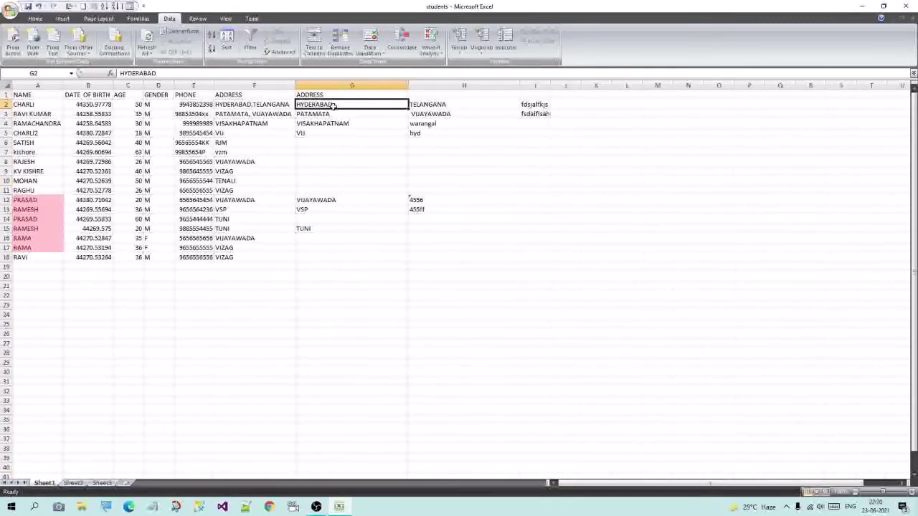
{"action": "left_click", "coordinate": [459, 104]}
{"action": "left_click_drag", "start_coordinate": [543, 104], "coordinate": [547, 126]}
Inspect the split values in G12, G13, H13 and the H and I columns.
{"action": "left_click", "coordinate": [312, 200]}
{"action": "left_click", "coordinate": [359, 209]}
{"action": "left_click", "coordinate": [470, 210]}
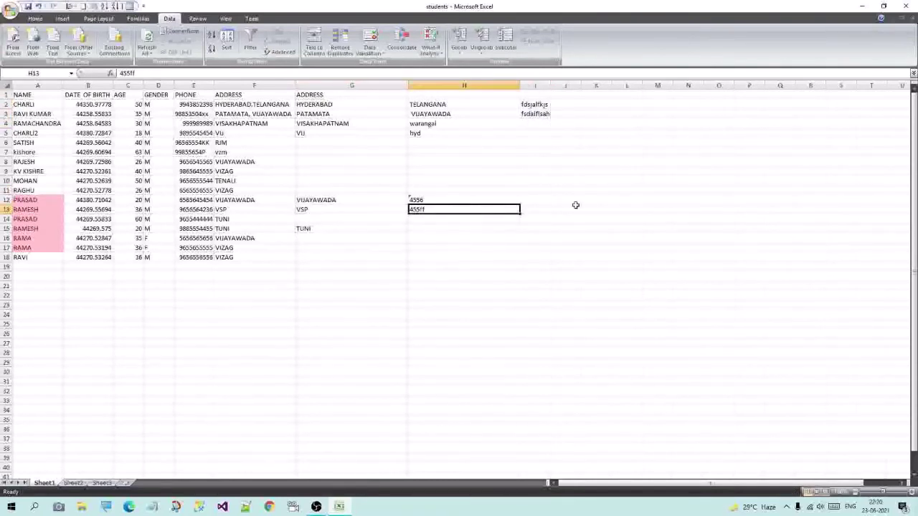
{"action": "left_click", "coordinate": [624, 190]}
{"action": "left_click_drag", "start_coordinate": [577, 94], "coordinate": [814, 267]}
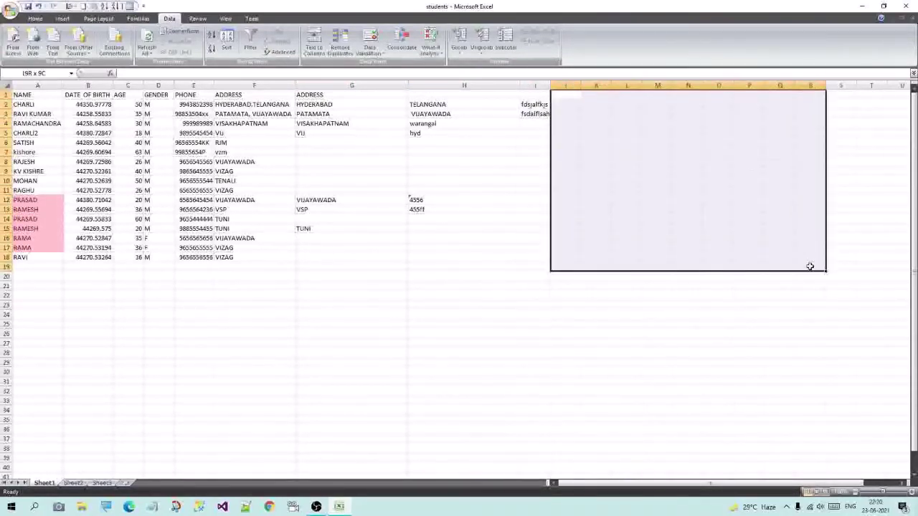
{"action": "left_click_drag", "start_coordinate": [467, 104], "coordinate": [532, 184]}
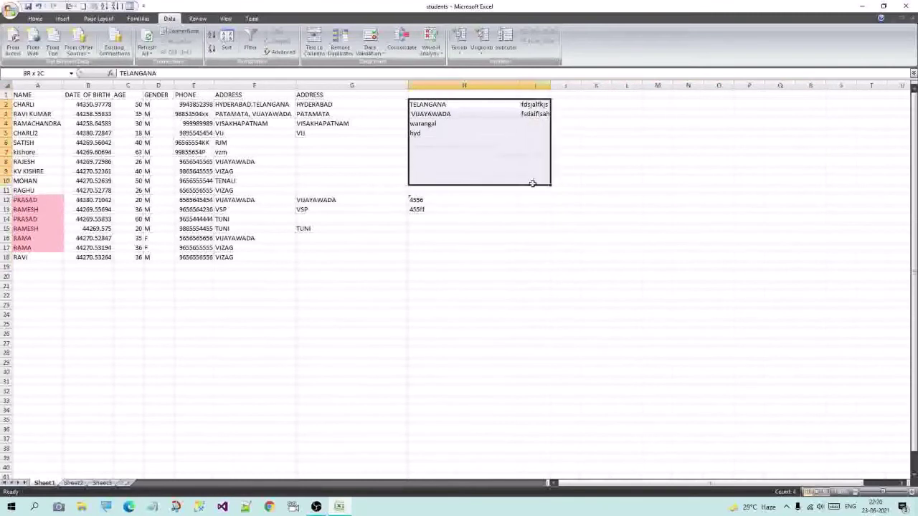
{"action": "left_click", "coordinate": [534, 248]}
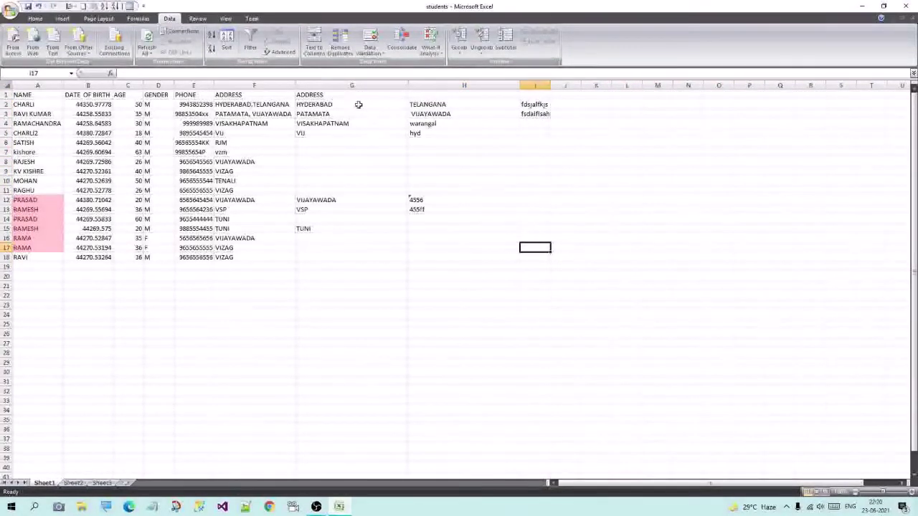
Delete the split columns G through J with Ctrl+minus.
{"action": "left_click_drag", "start_coordinate": [337, 86], "coordinate": [554, 80]}
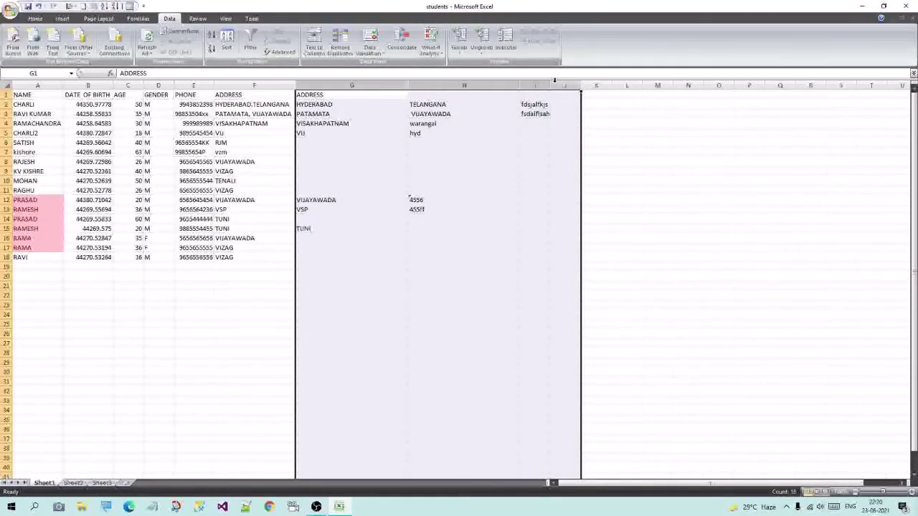
{"action": "key", "text": "ctrl+minus"}
{"action": "left_click", "coordinate": [408, 181]}
{"action": "left_click", "coordinate": [258, 86]}
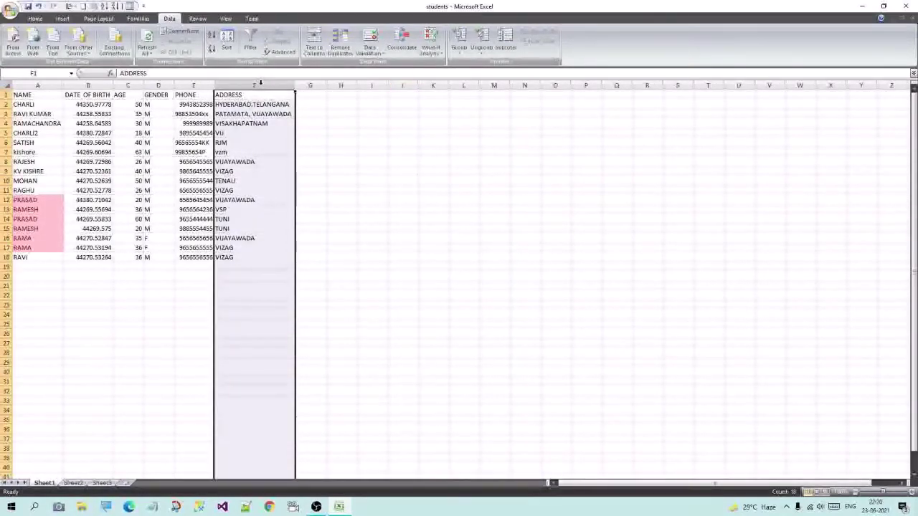
Start a Fixed width Text to Columns split, placing a column break after HYDE.
{"action": "left_click", "coordinate": [317, 47]}
{"action": "left_click", "coordinate": [313, 155]}
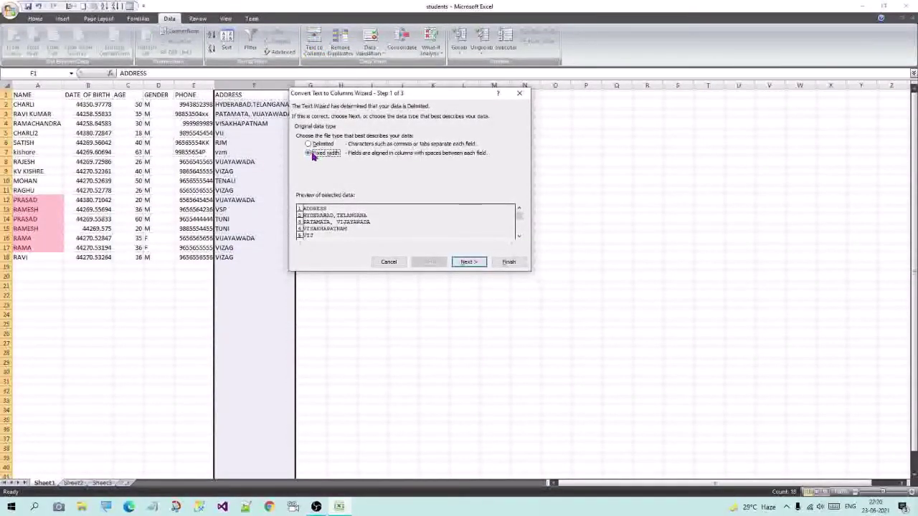
{"action": "left_click", "coordinate": [467, 263]}
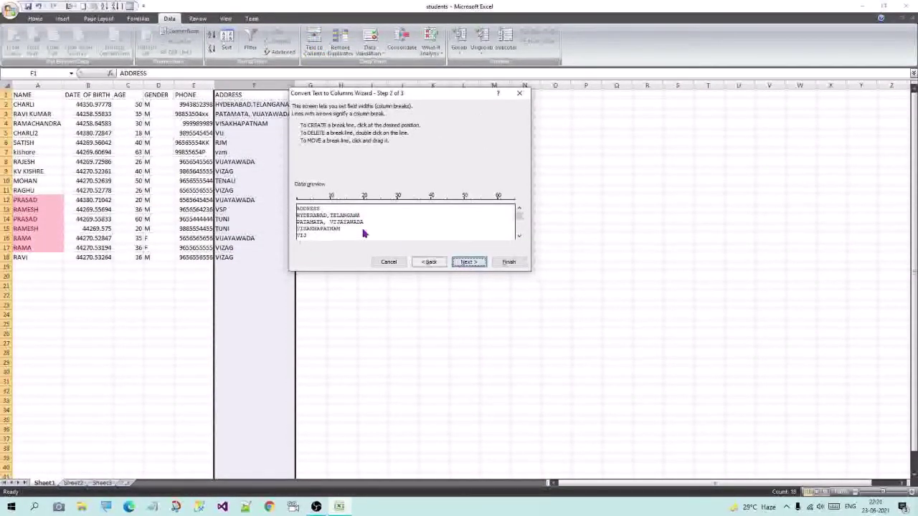
{"action": "left_click", "coordinate": [317, 211]}
{"action": "left_click_drag", "start_coordinate": [326, 205], "coordinate": [330, 205]}
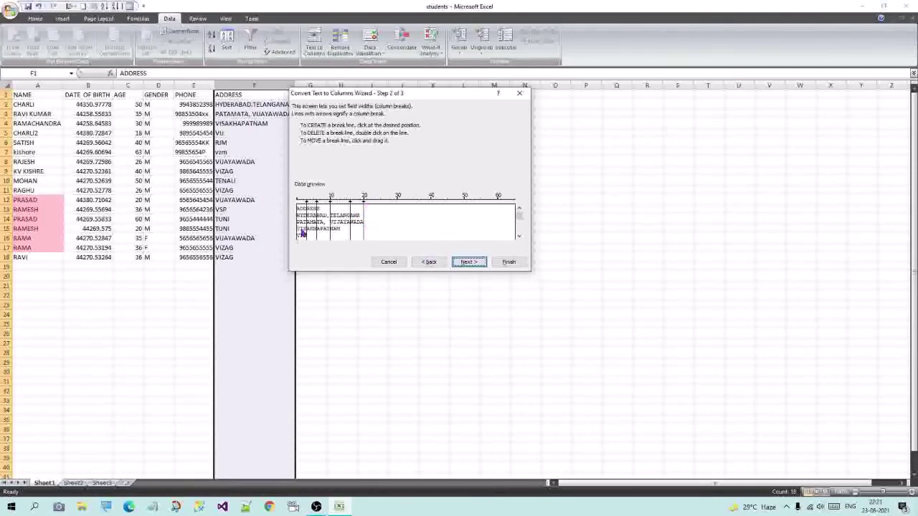
{"action": "left_click", "coordinate": [475, 264]}
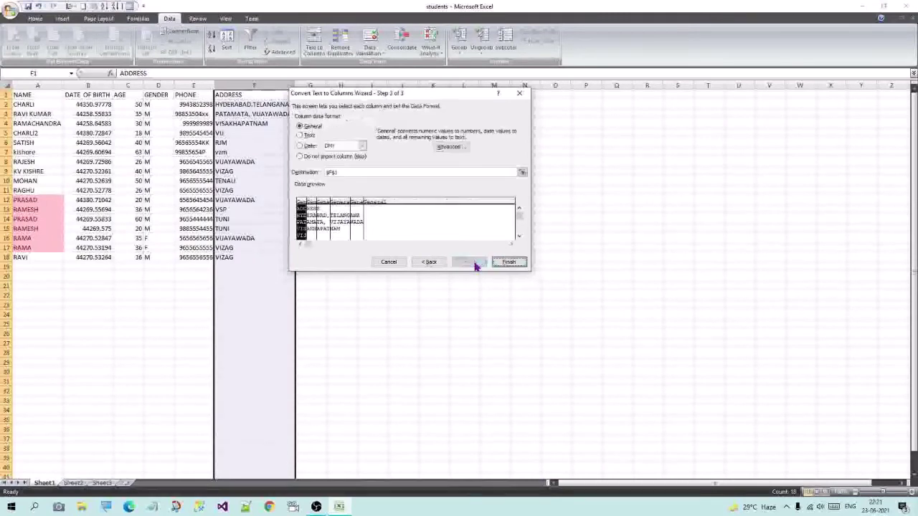
Review the split columns in the format preview and finish the fixed-width split.
{"action": "left_click", "coordinate": [322, 204]}
{"action": "left_click", "coordinate": [340, 204]}
{"action": "left_click", "coordinate": [357, 202]}
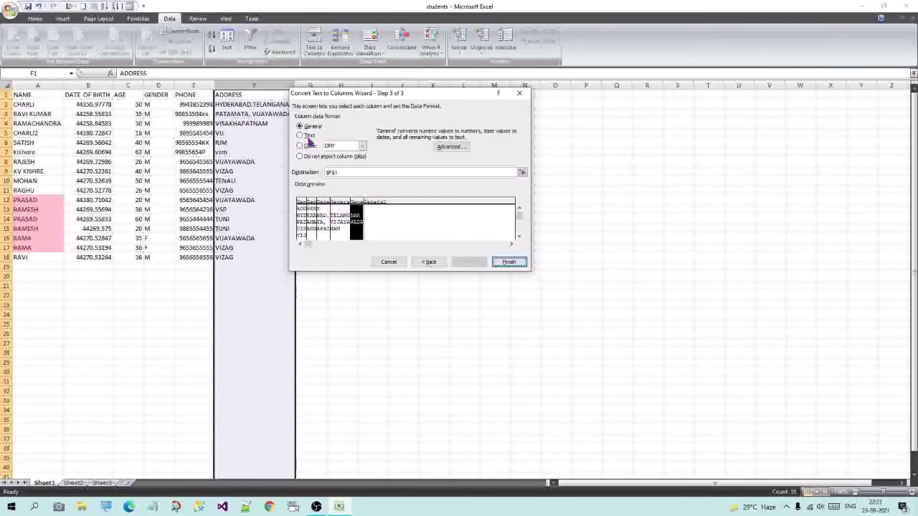
{"action": "left_click", "coordinate": [510, 262]}
Review the address fragments in columns F through I, then undo the fixed-width split with Ctrl+Z.
{"action": "left_click", "coordinate": [452, 217]}
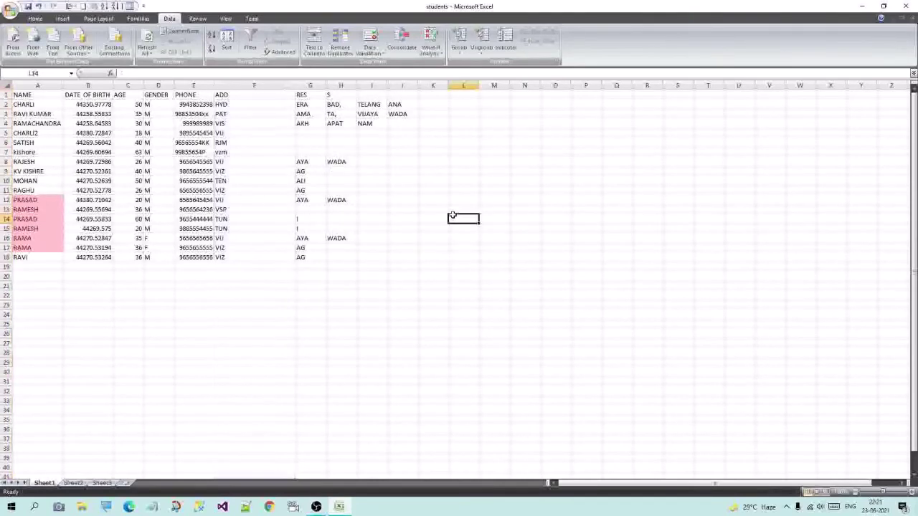
{"action": "left_click_drag", "start_coordinate": [250, 104], "coordinate": [282, 257]}
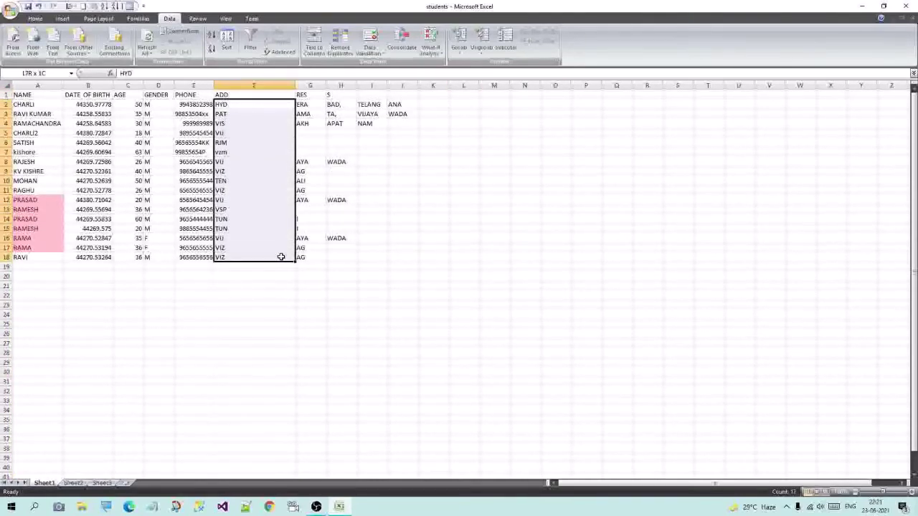
{"action": "left_click_drag", "start_coordinate": [310, 105], "coordinate": [315, 257]}
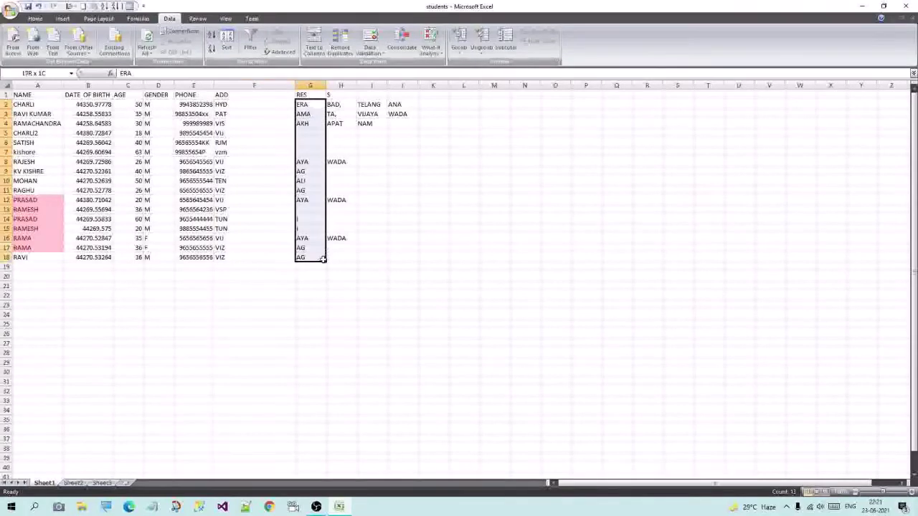
{"action": "left_click_drag", "start_coordinate": [351, 107], "coordinate": [365, 277]}
{"action": "left_click", "coordinate": [439, 161]}
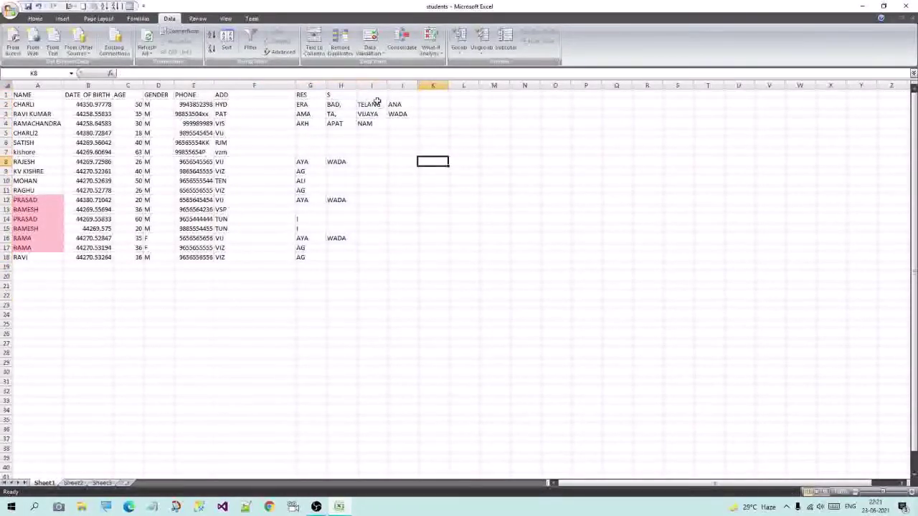
{"action": "left_click_drag", "start_coordinate": [374, 103], "coordinate": [489, 263]}
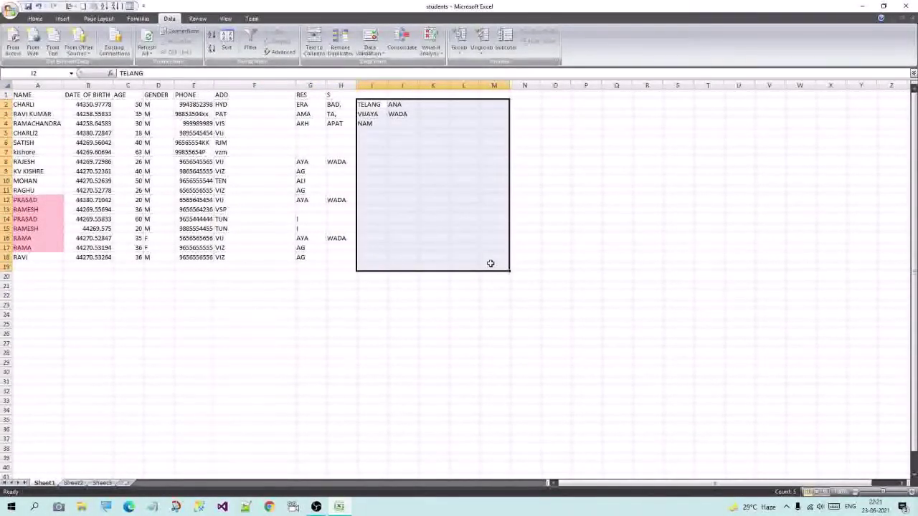
{"action": "key", "text": "ctrl+z"}
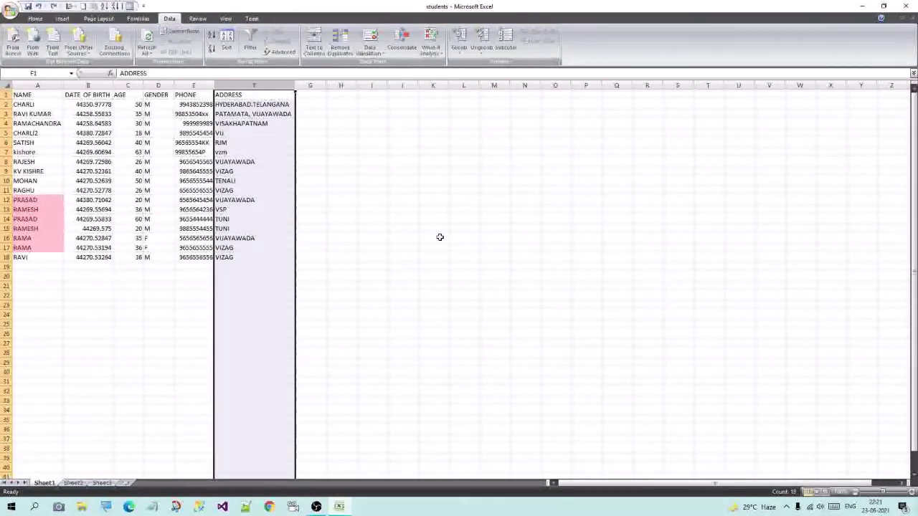